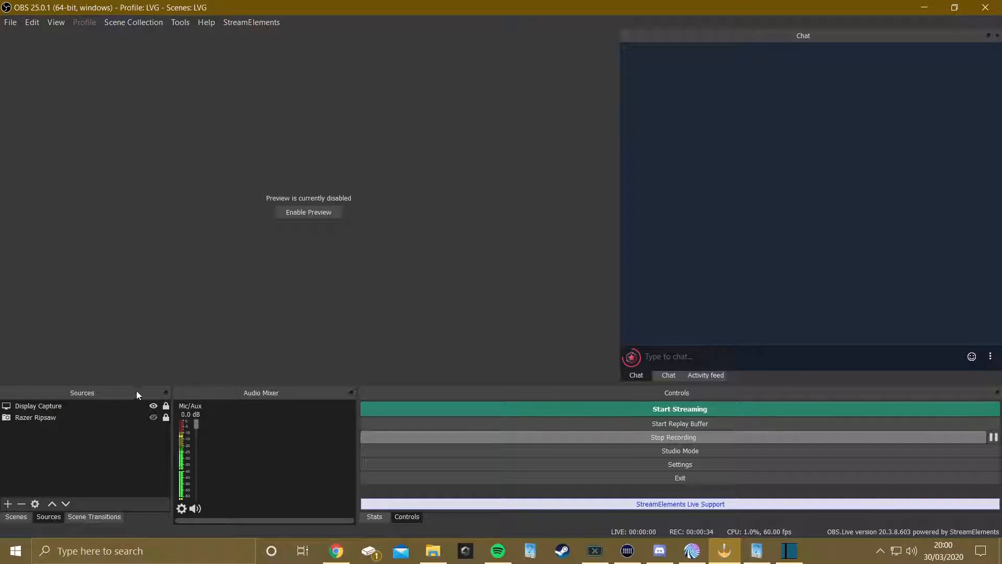
Step: Examine the scene collection commands and the StreamElements options for importing and backing up a streaming setup
left_click(149, 22)
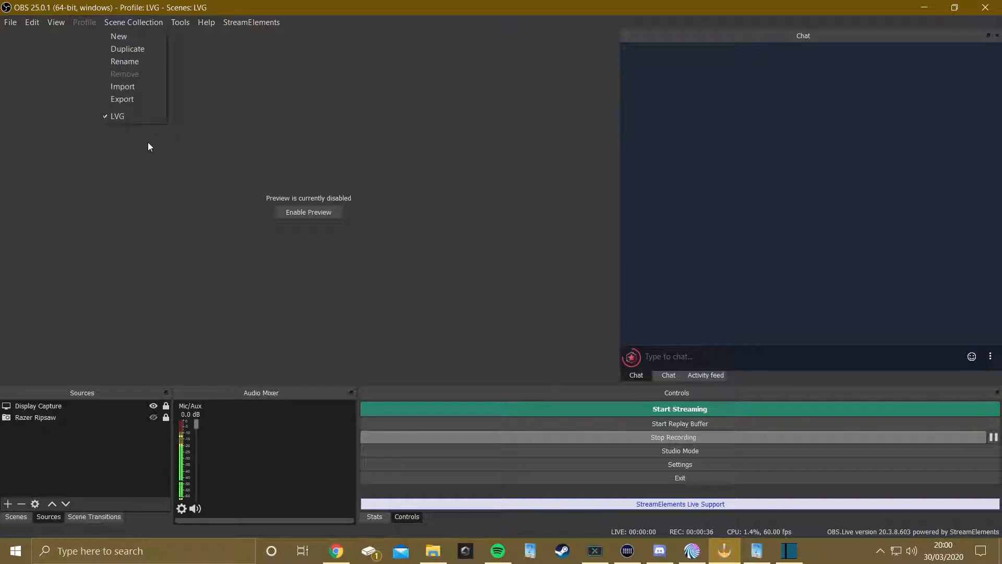
left_click(266, 96)
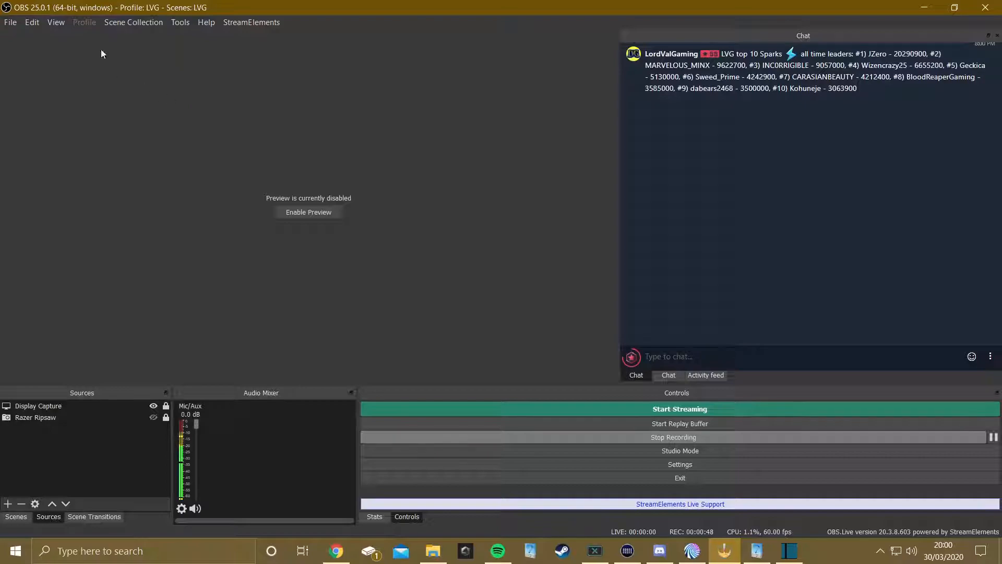
left_click(129, 24)
left_click(87, 26)
left_click(137, 22)
left_click(233, 110)
left_click(263, 26)
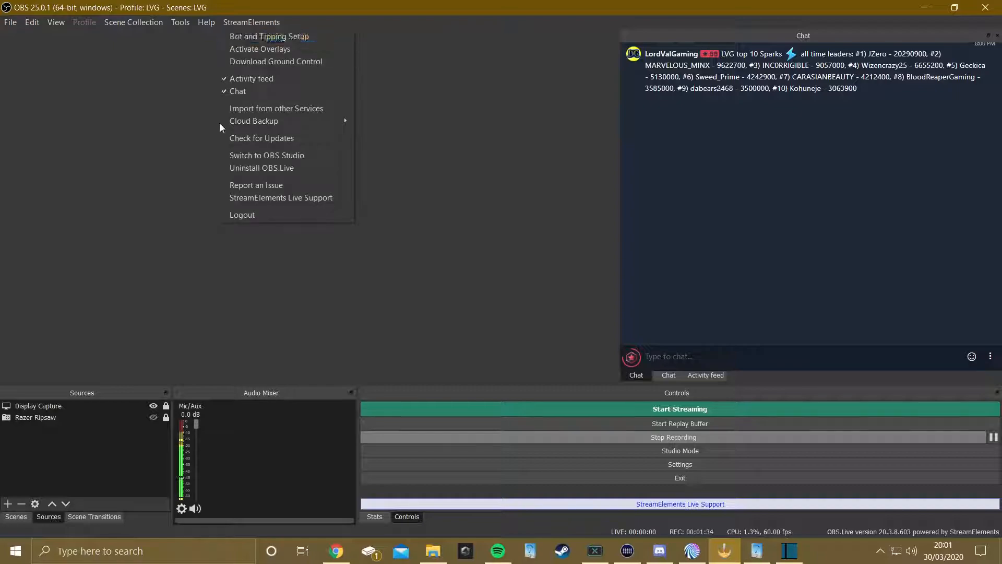
left_click(207, 179)
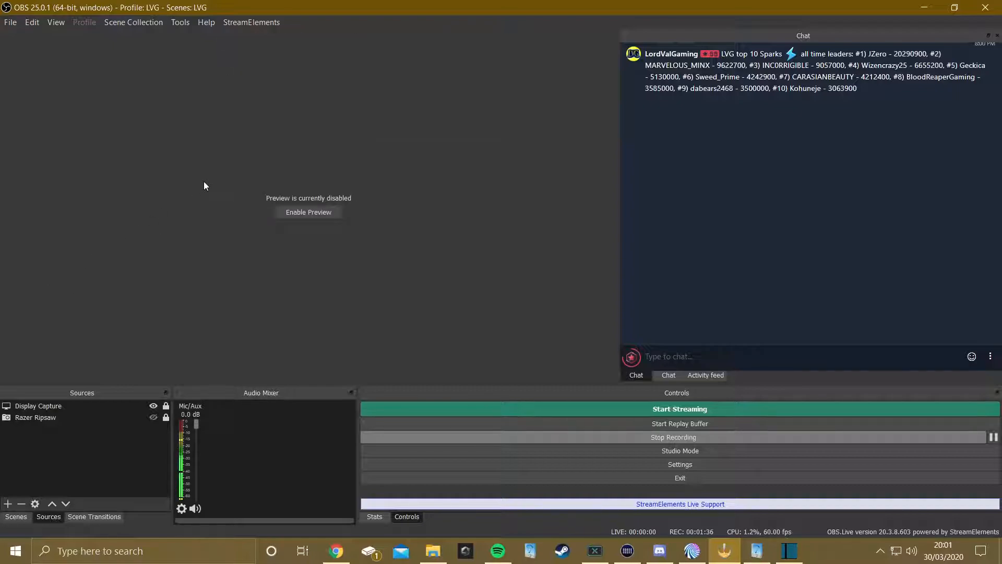
left_click(271, 25)
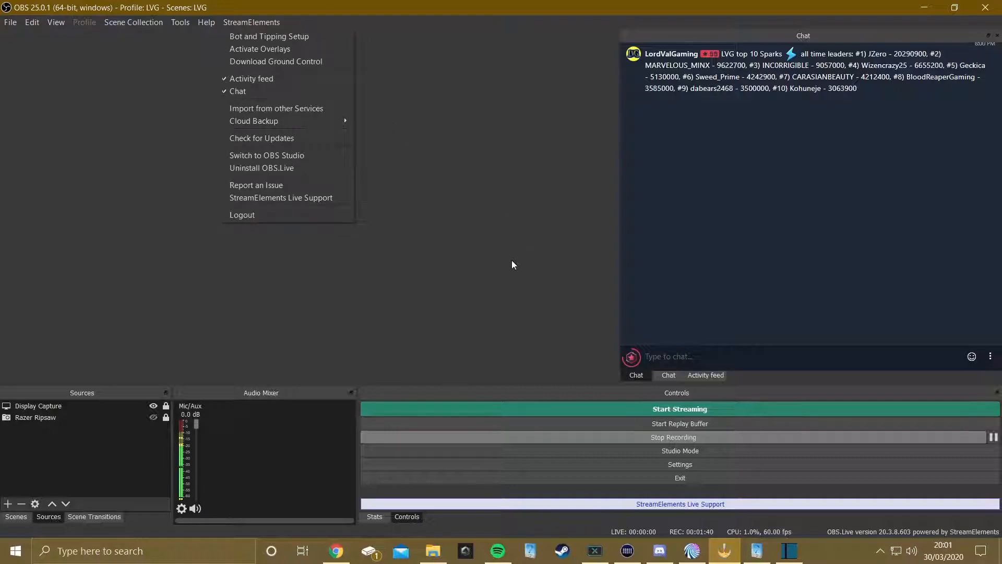
left_click(262, 30)
left_click(262, 31)
left_click(532, 134)
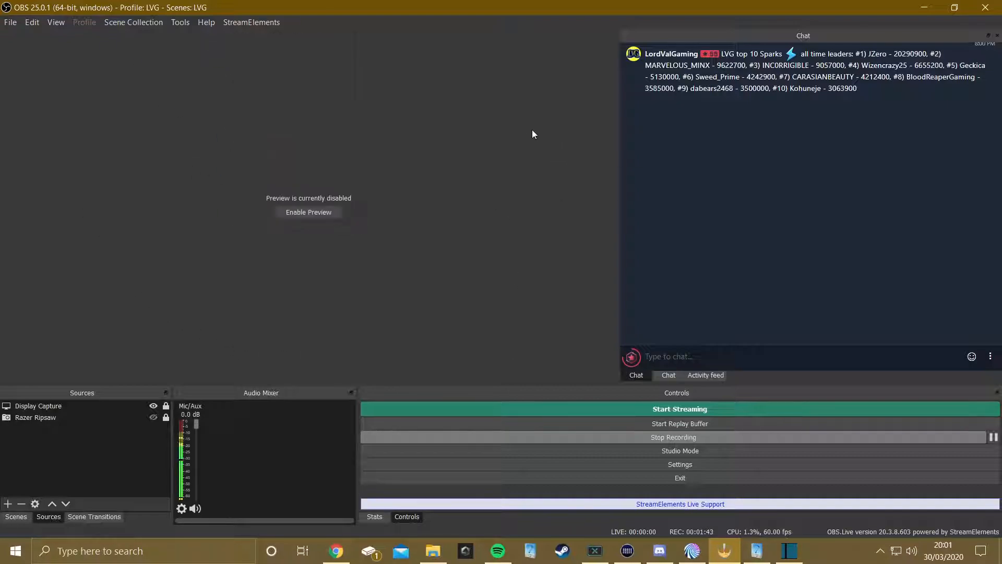
Step: View the StreamElements cloud backup window for settings and content, and close it without backing up
left_click(263, 24)
mouse_move(276, 123)
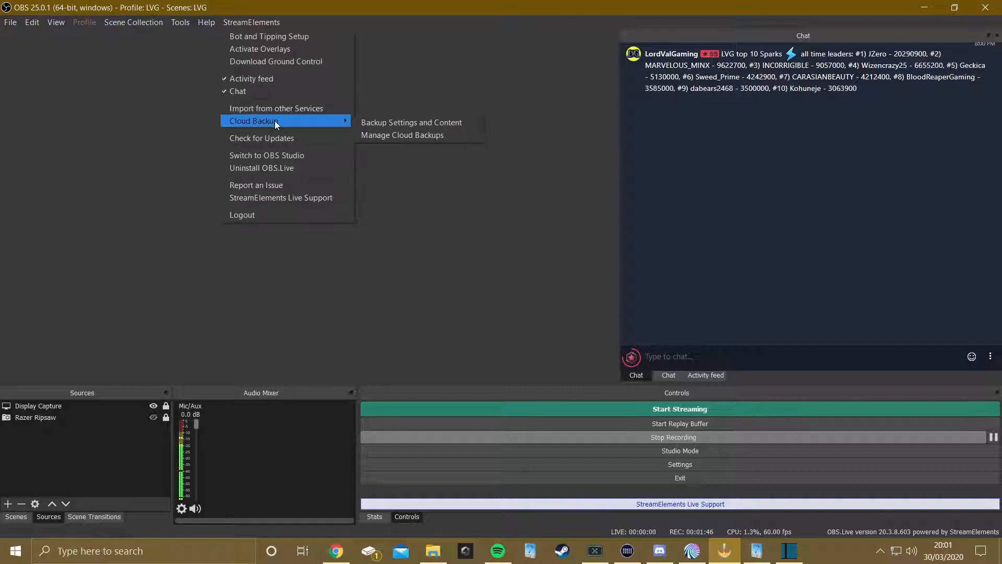
left_click(413, 122)
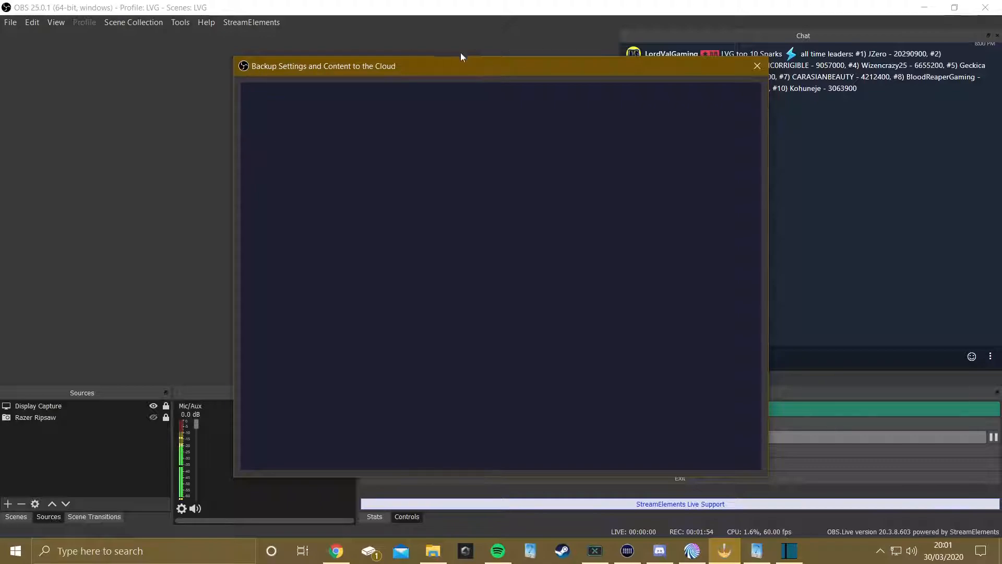
left_click(757, 66)
left_click(256, 22)
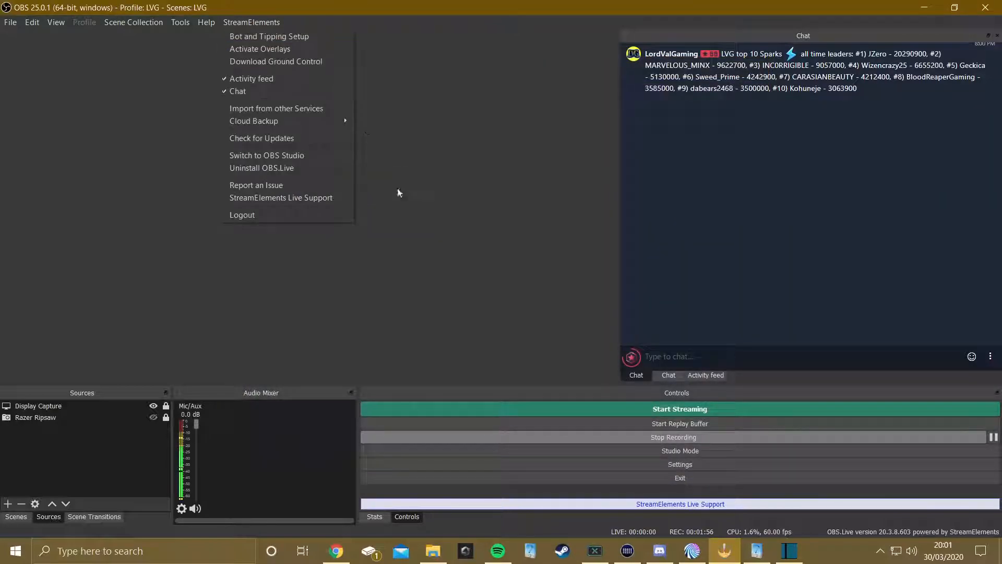
mouse_move(277, 123)
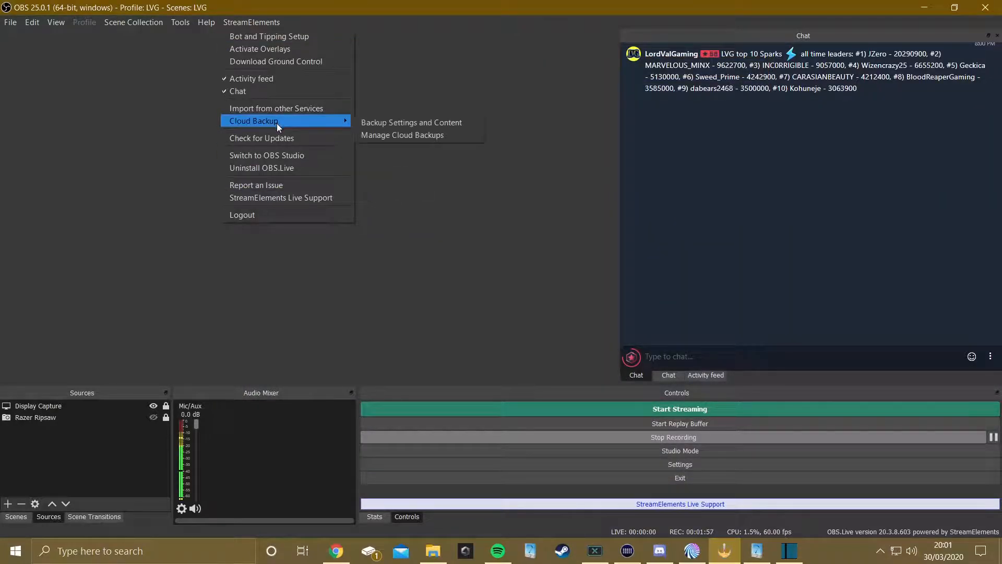
left_click(393, 123)
left_click(757, 66)
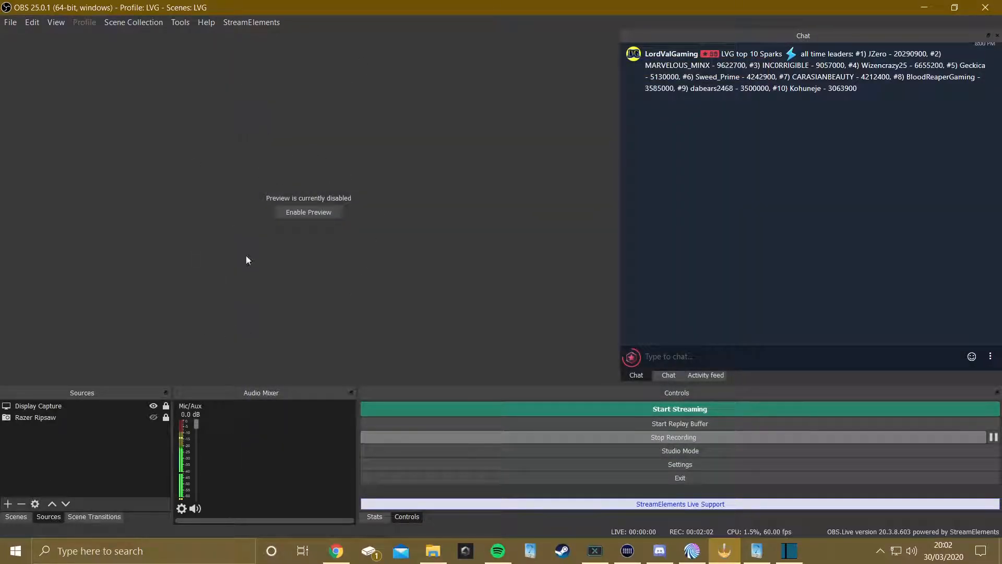
Step: Check the scene collection commands, and view the settings and content cloud backup window once more before closing it
left_click(263, 26)
left_click(127, 22)
left_click(121, 21)
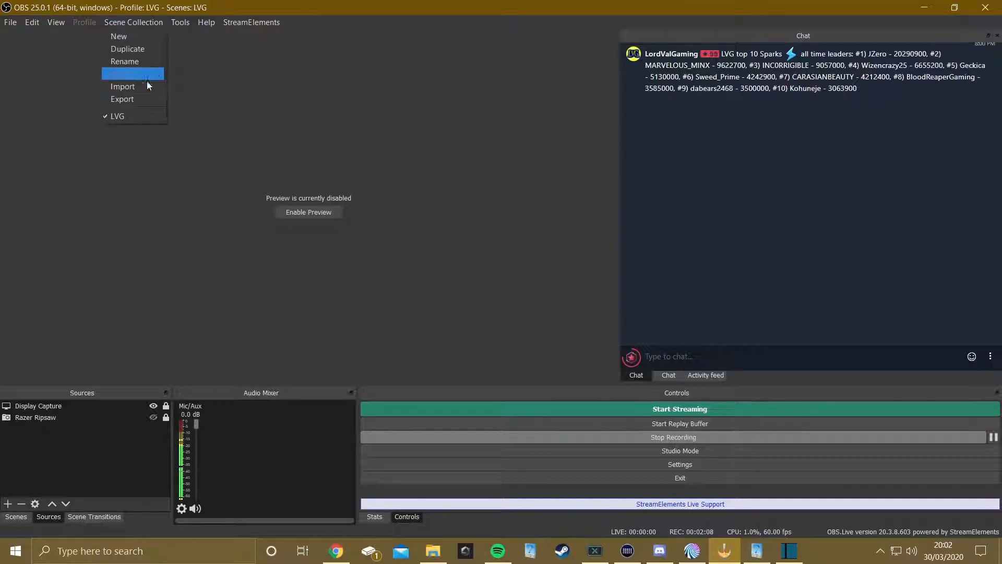
left_click(121, 26)
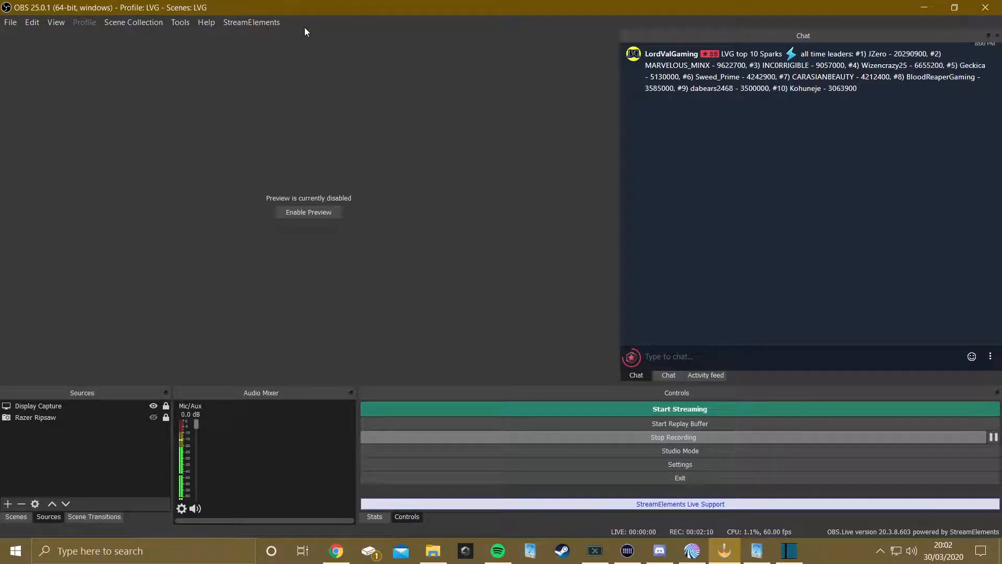
left_click(261, 24)
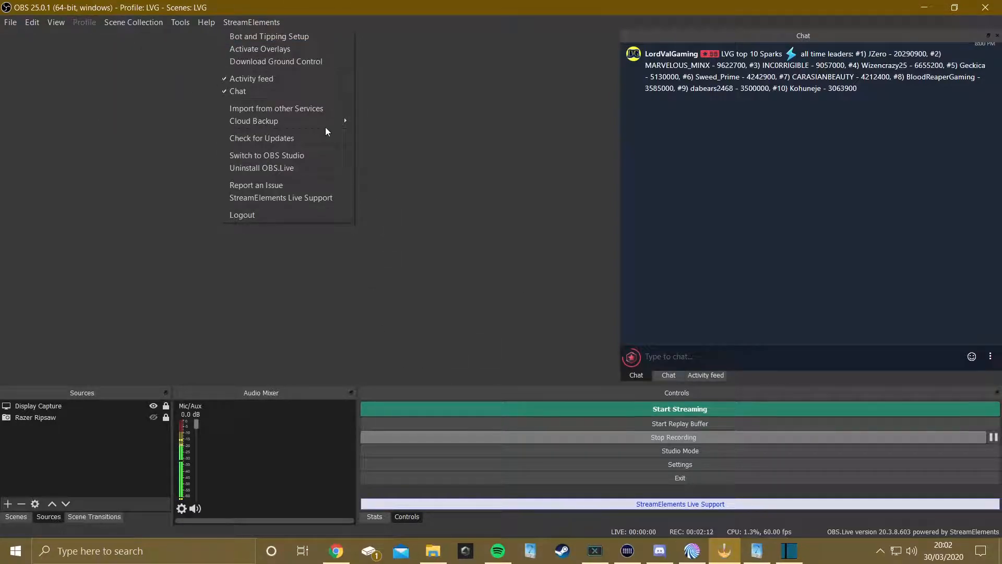
mouse_move(325, 126)
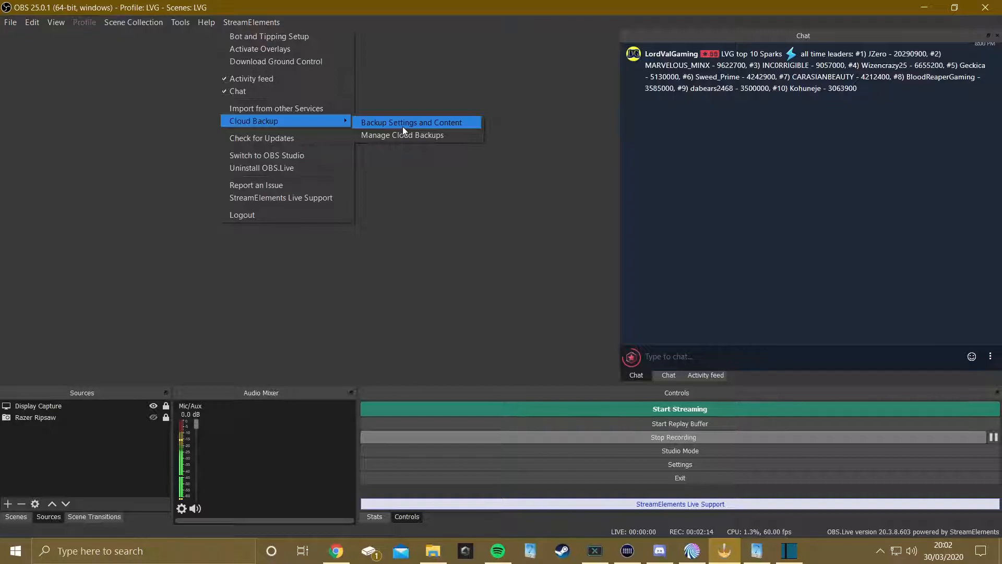
left_click(403, 126)
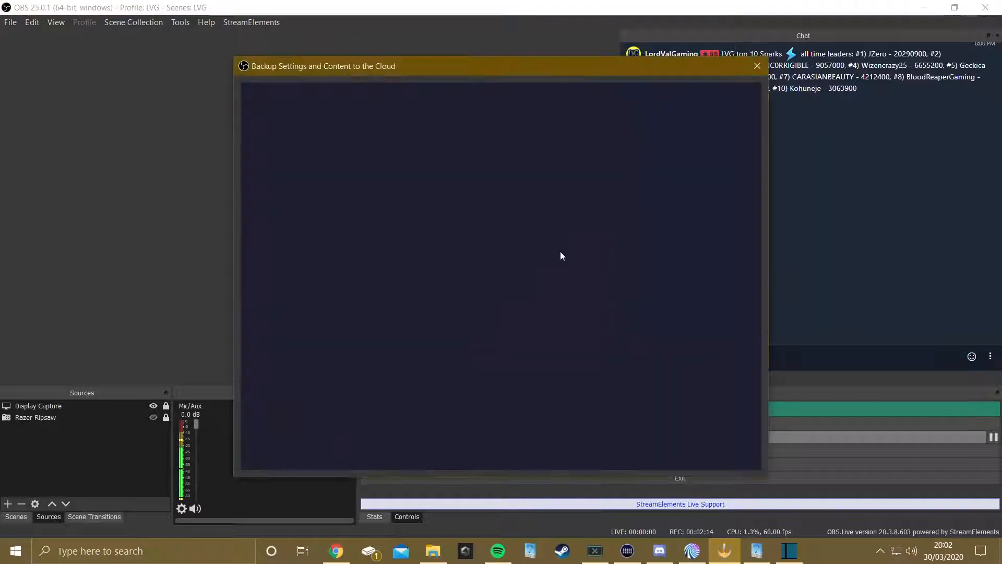
left_click(757, 66)
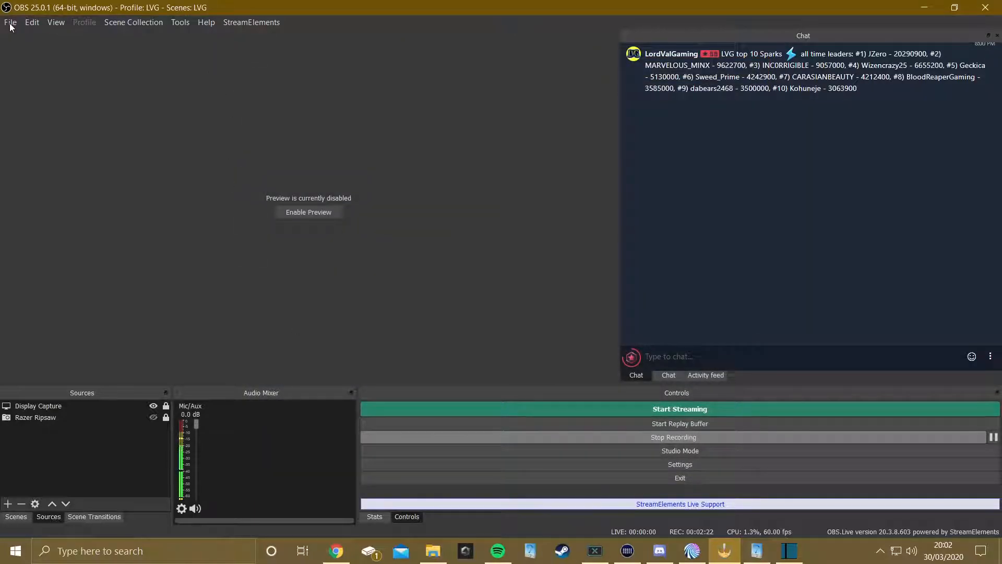
Step: Examine the available StreamElements, help, tool and scene collection commands, including the remote control and scene switcher options
left_click(261, 23)
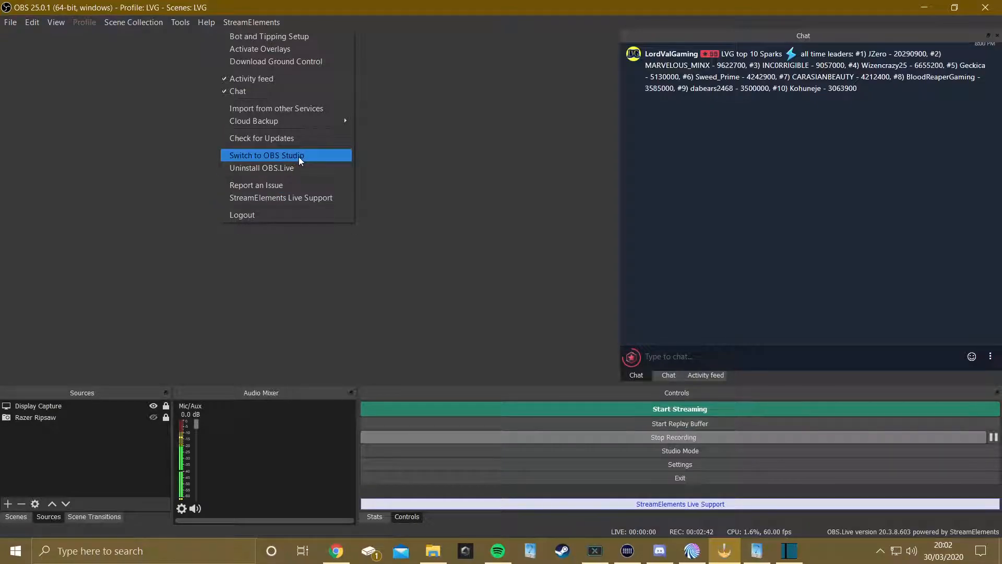
left_click(158, 101)
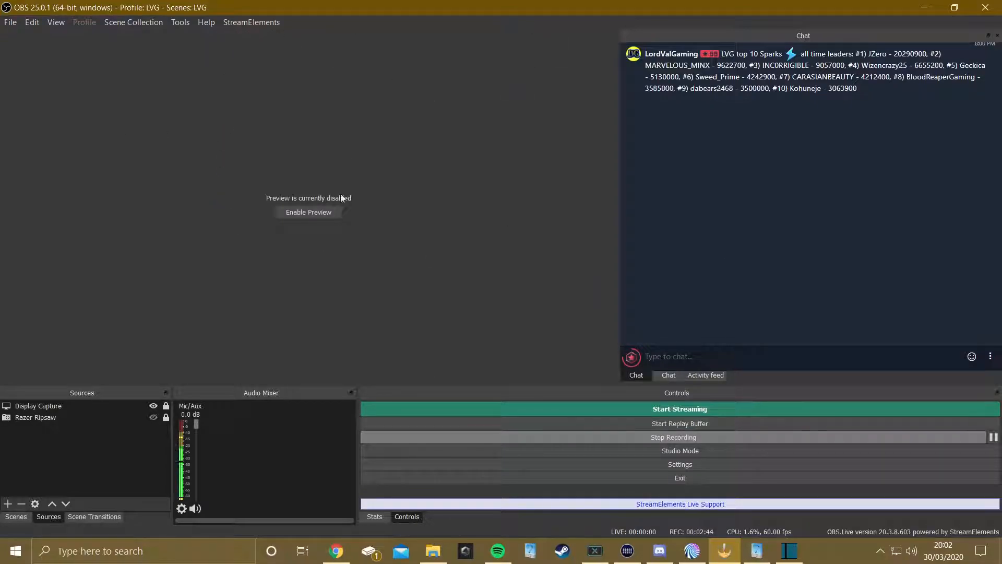
left_click(206, 23)
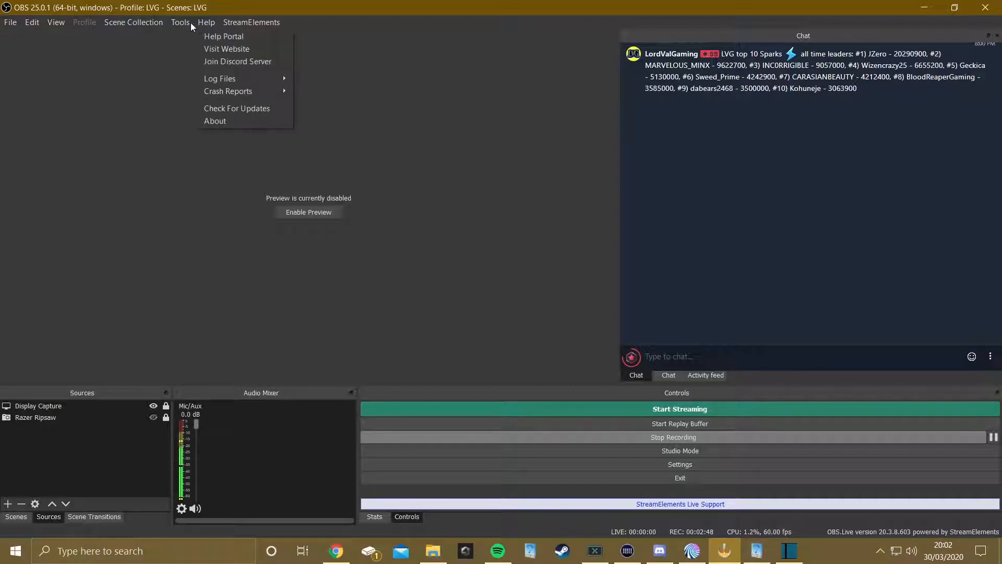
mouse_move(189, 23)
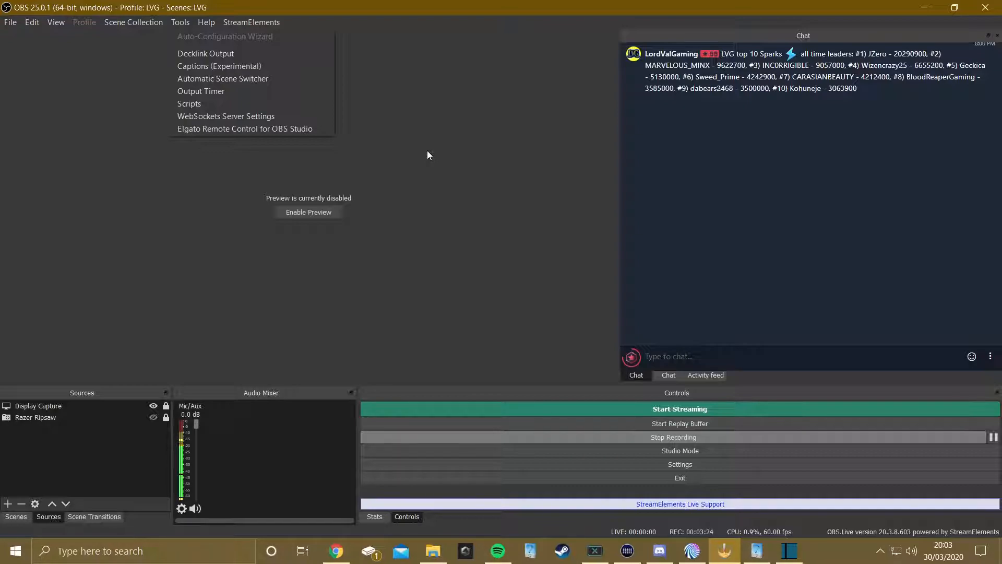
left_click(239, 80)
left_click(131, 105)
left_click(180, 22)
mouse_move(163, 26)
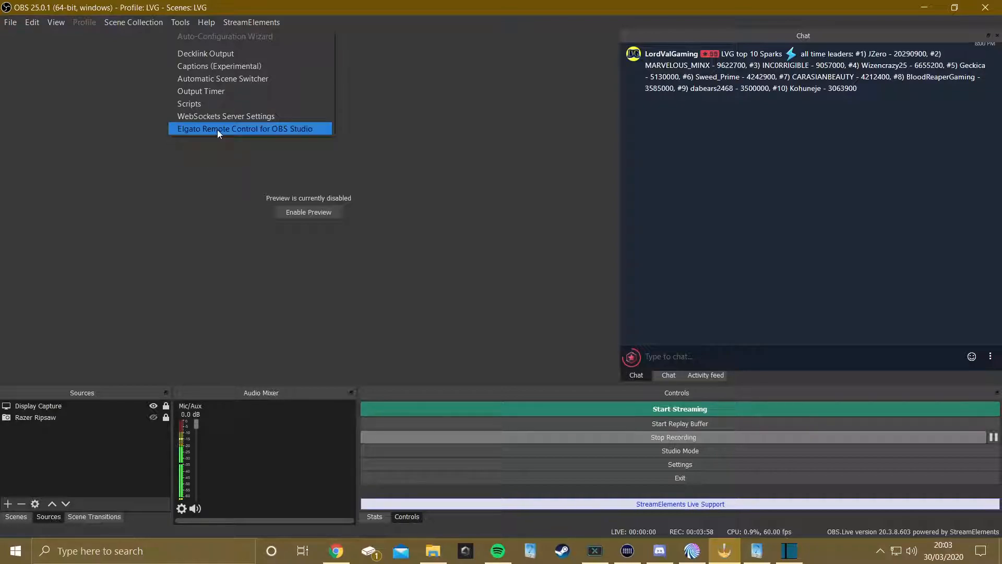
left_click(214, 179)
left_click(139, 23)
left_click(30, 147)
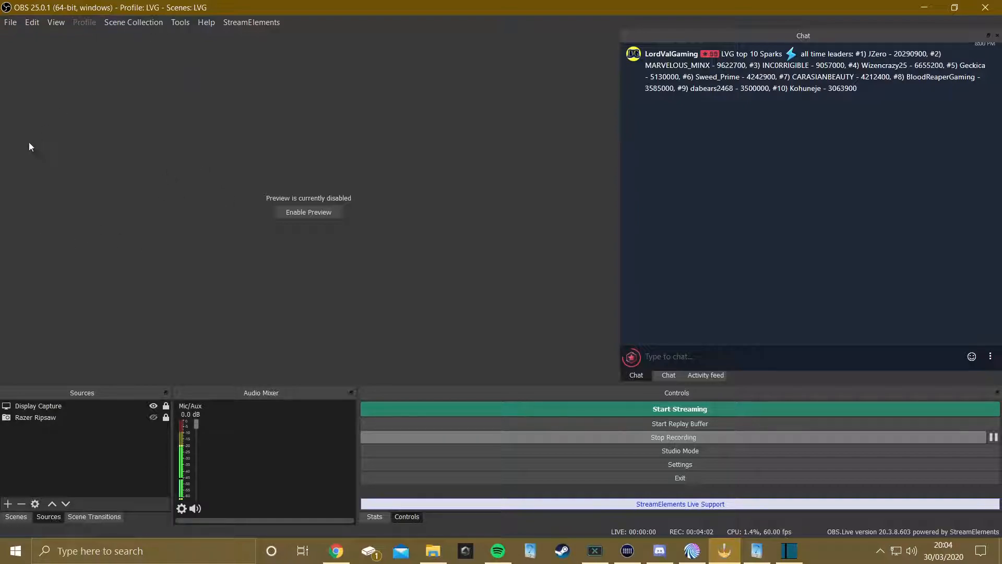
left_click(125, 22)
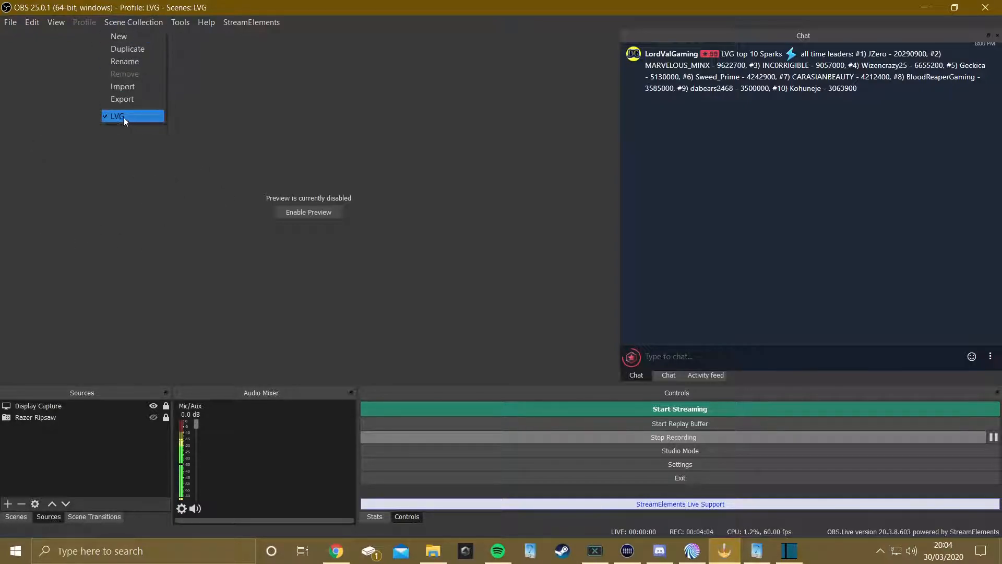
left_click(83, 27)
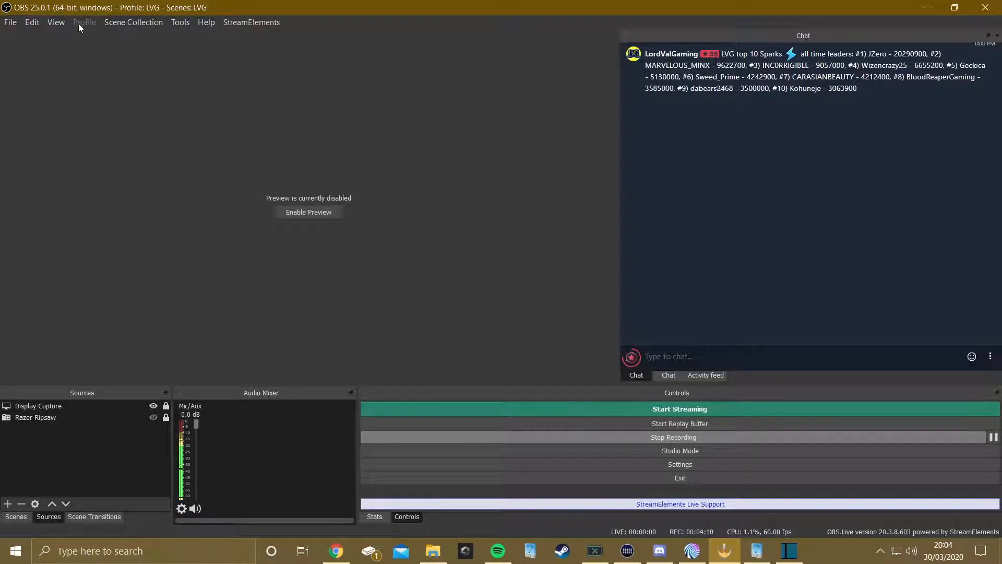
Step: Look through the stats, controls, scene transitions, scenes, sources and activity feed docks, returning to the chat
left_click(374, 516)
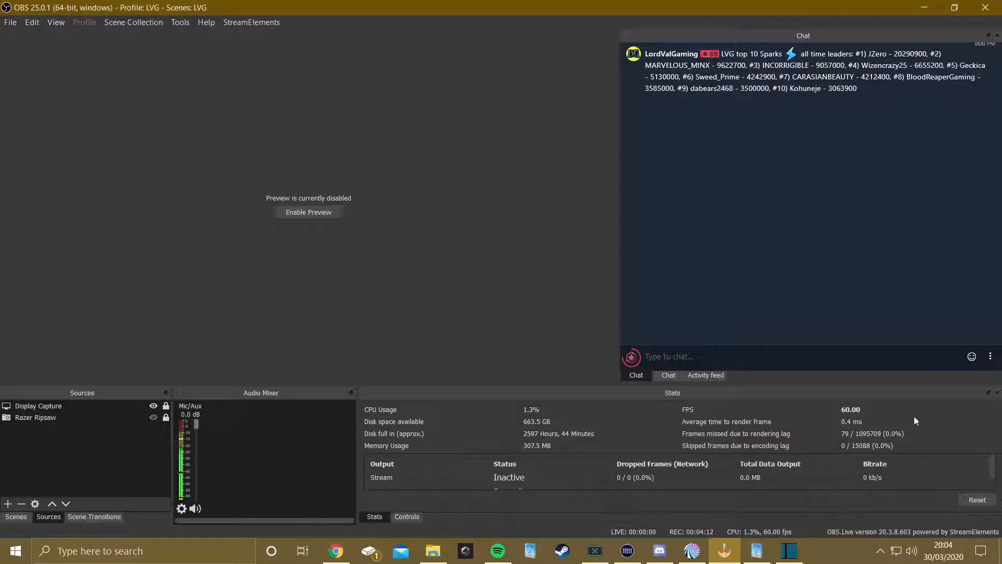
left_click(406, 517)
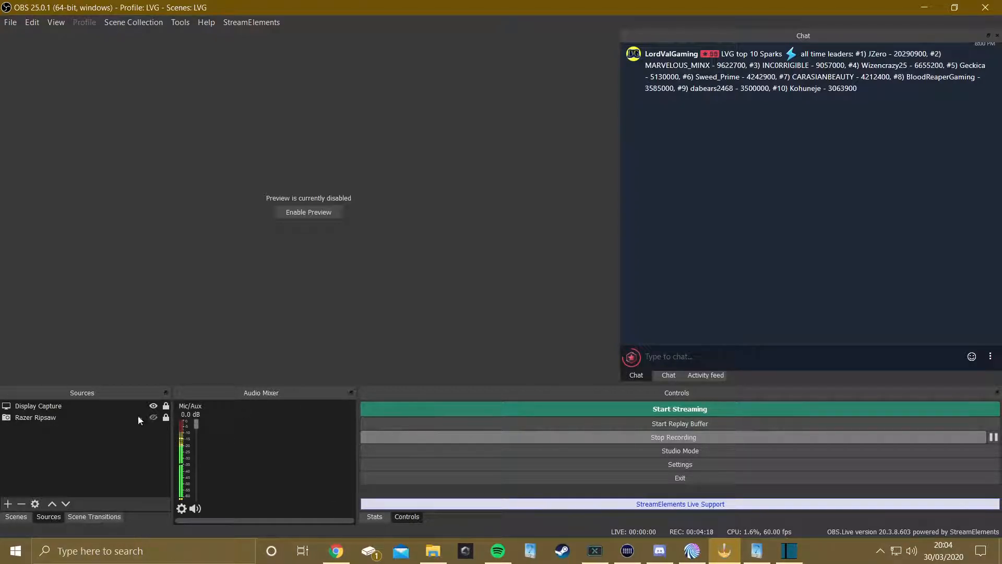
left_click(94, 517)
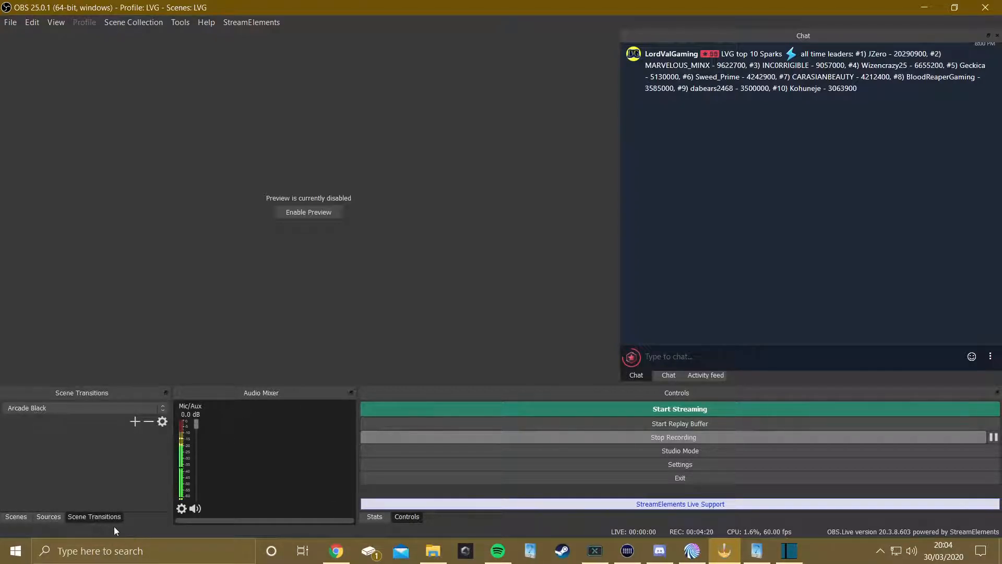
left_click(48, 518)
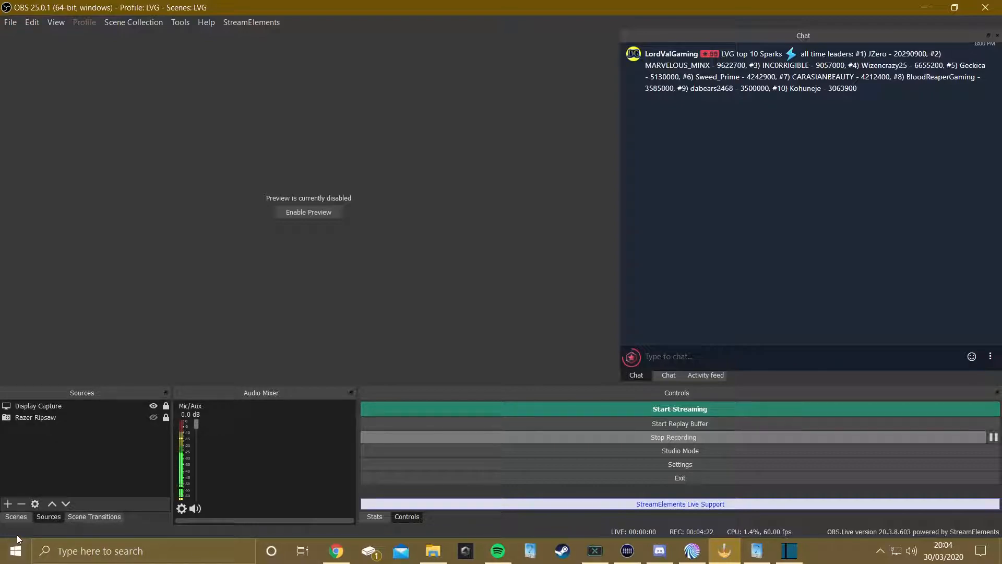
left_click(19, 522)
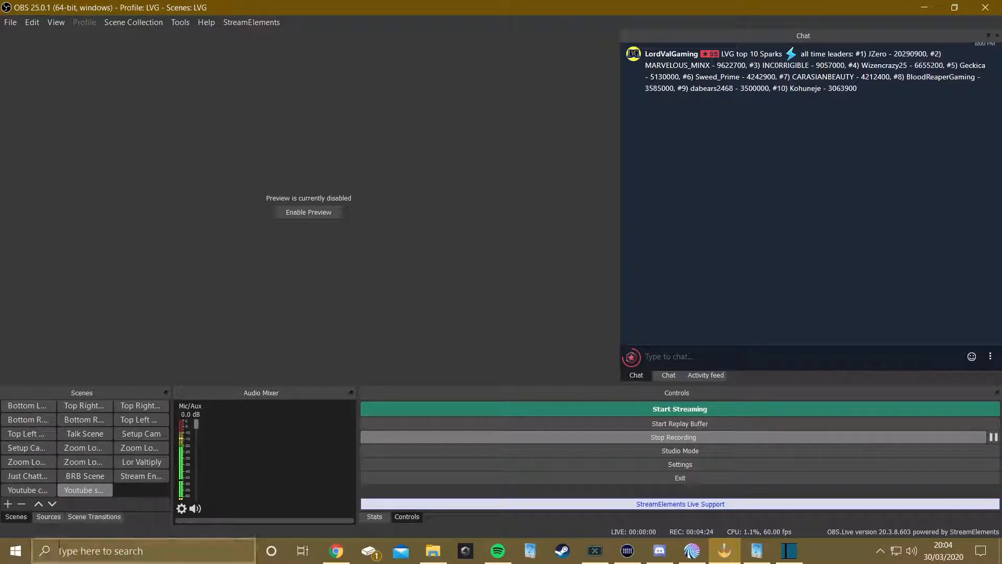
left_click(49, 517)
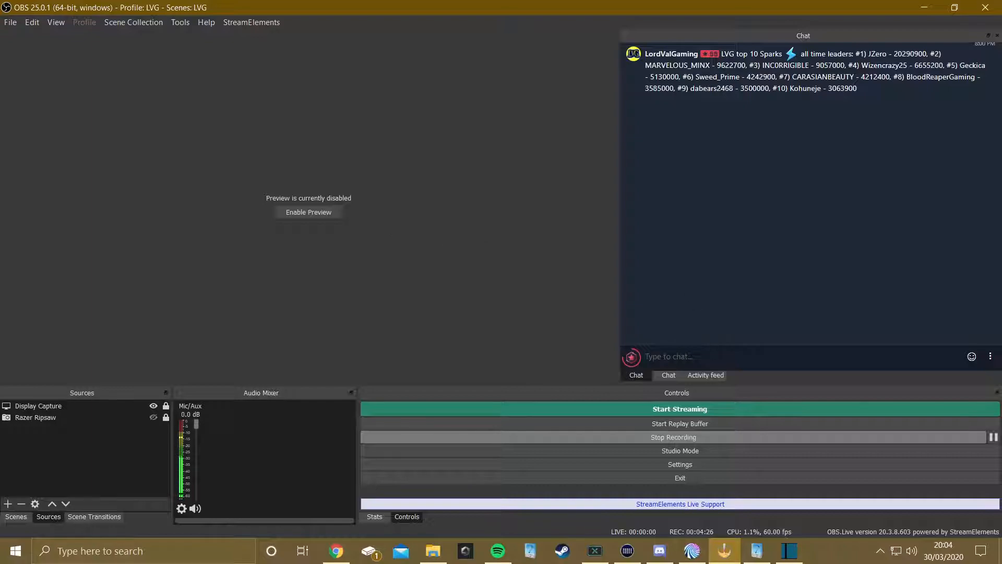
left_click(699, 376)
left_click(640, 375)
Step: Look through the editing commands and the context commands of the Display Capture source without applying any
left_click(32, 23)
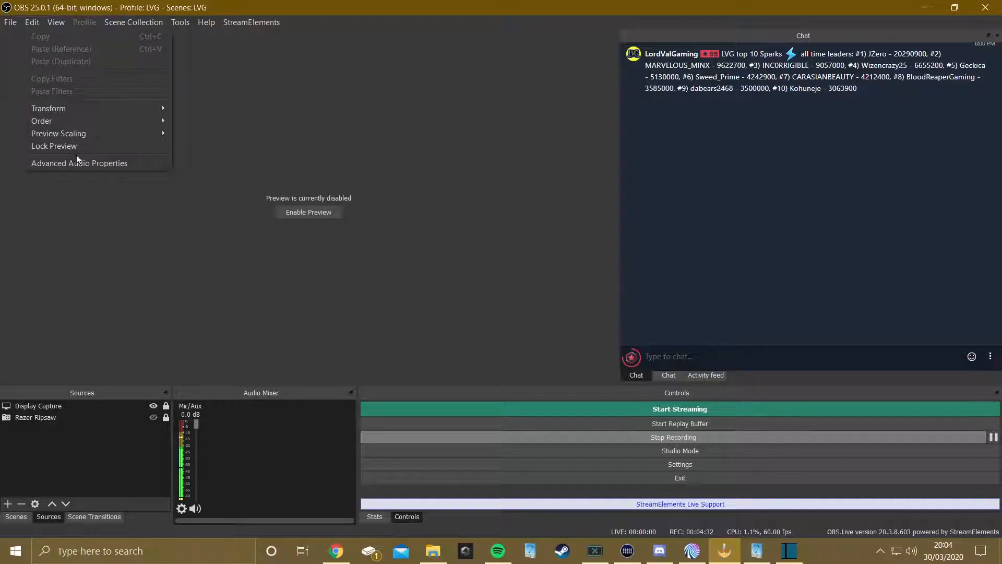
right_click(36, 406)
left_click(311, 338)
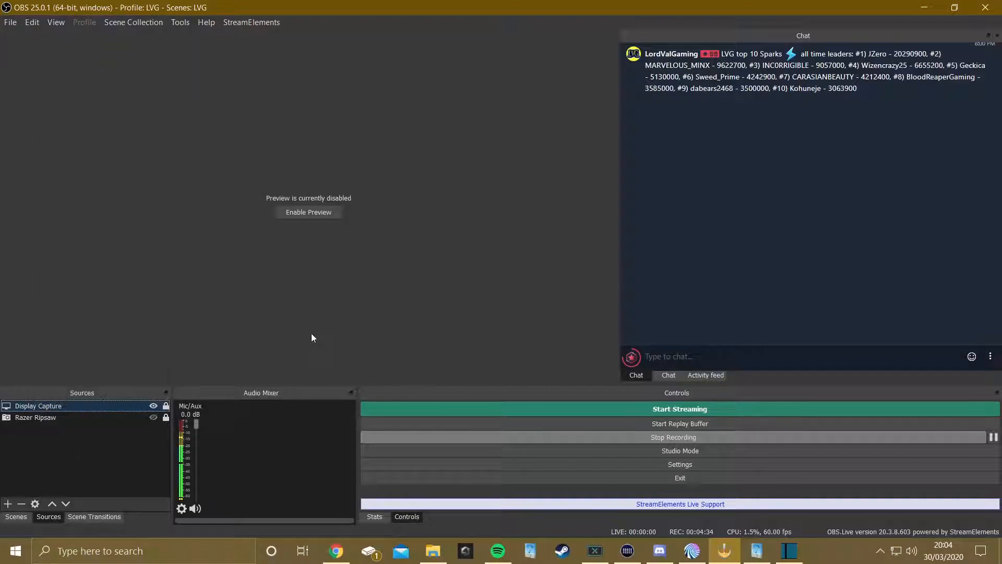
Step: Open the program settings and reposition and enlarge the settings window to nearly fill the screen
left_click(10, 23)
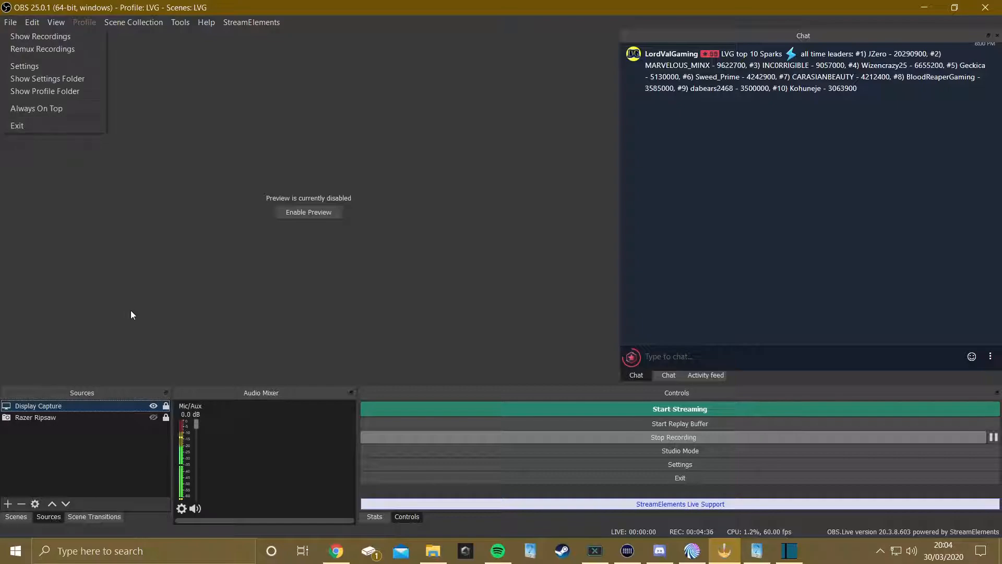
left_click(36, 65)
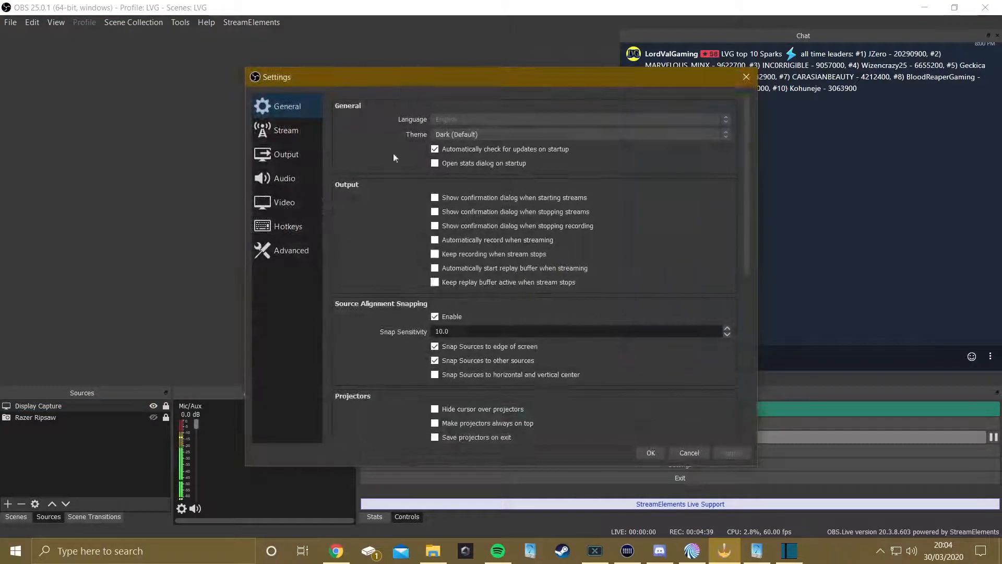
left_click_drag(398, 83, 255, 30)
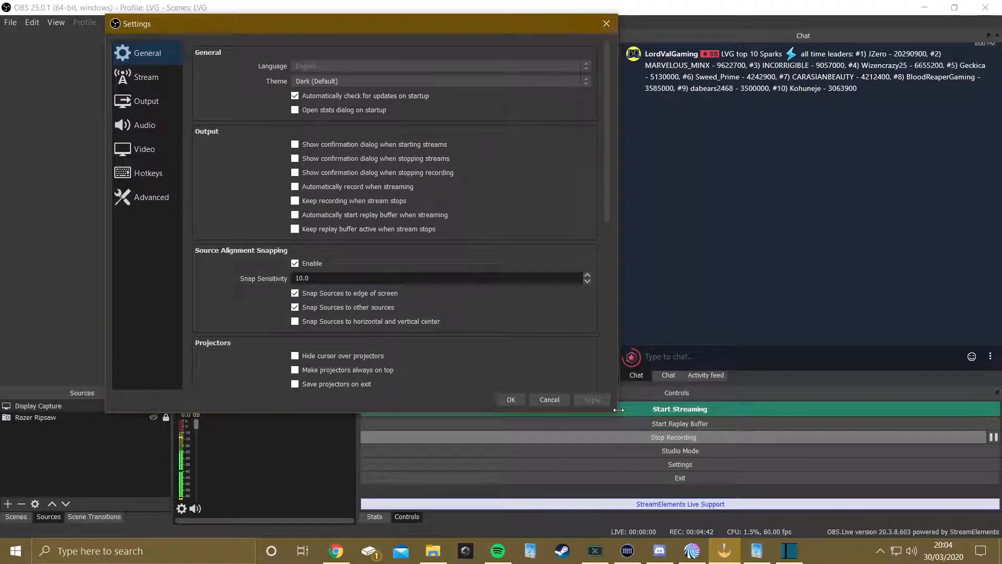
left_click_drag(617, 408, 902, 409)
left_click_drag(360, 24, 269, 15)
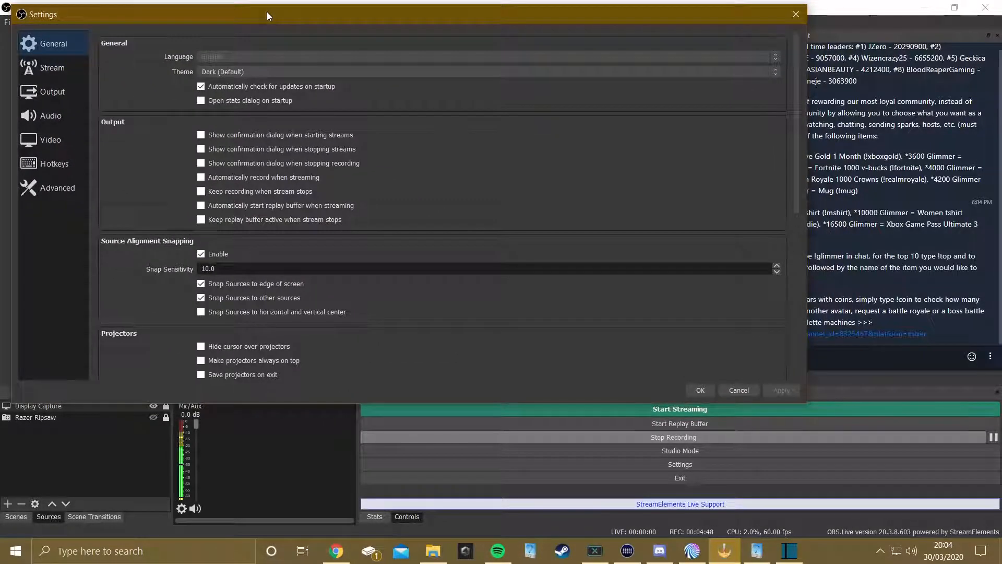
left_click_drag(807, 403, 995, 531)
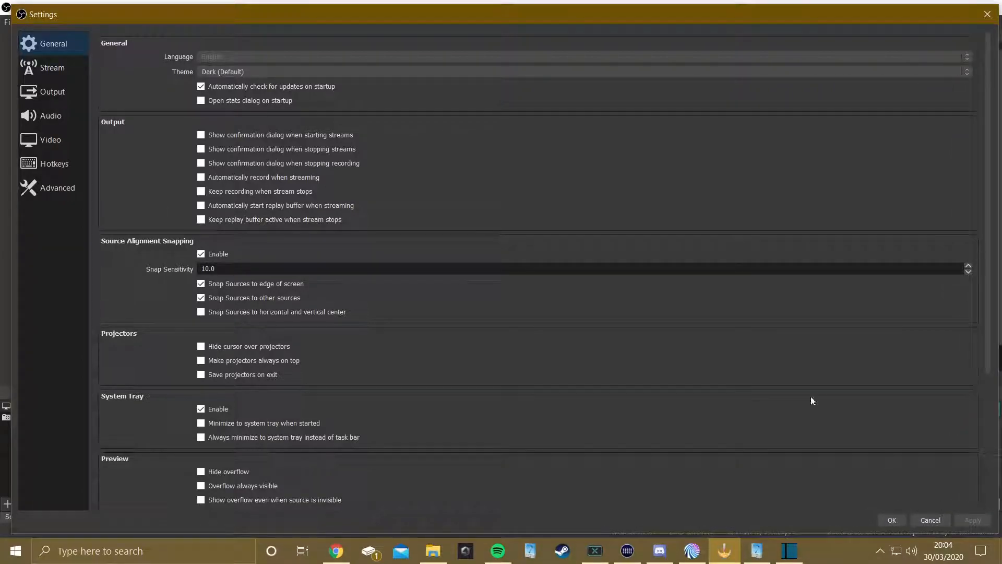
left_click_drag(361, 14, 355, 9)
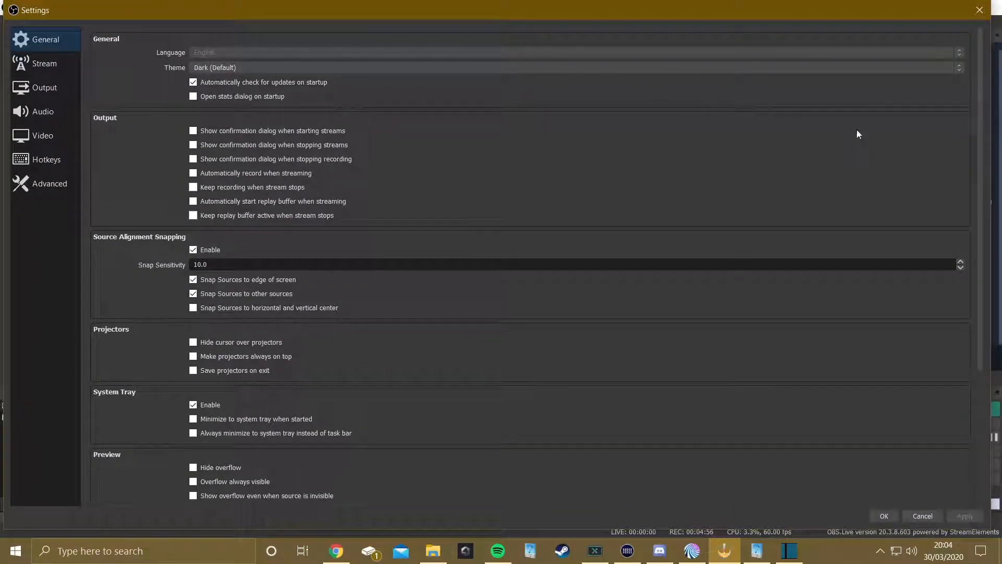
Step: View the available themes without changing the theme, and examine the general settings from output and source snapping down to studio mode and multiview
left_click(959, 68)
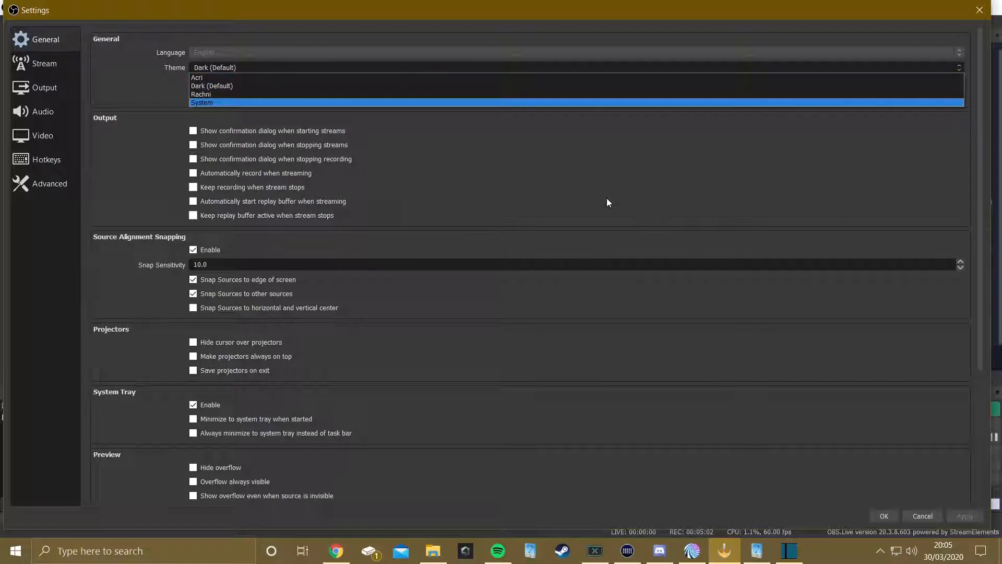
left_click(772, 175)
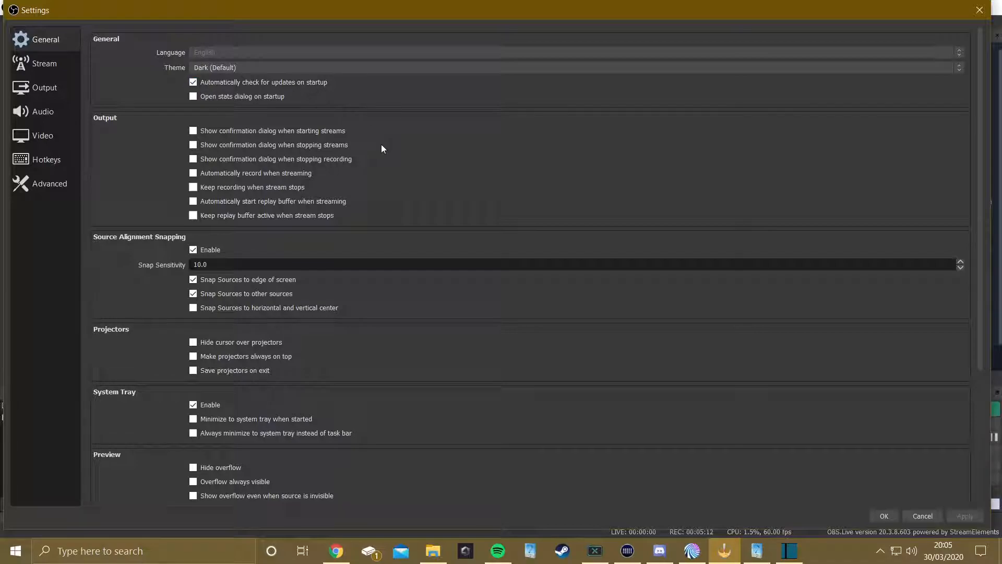
left_click_drag(273, 9, 280, 14)
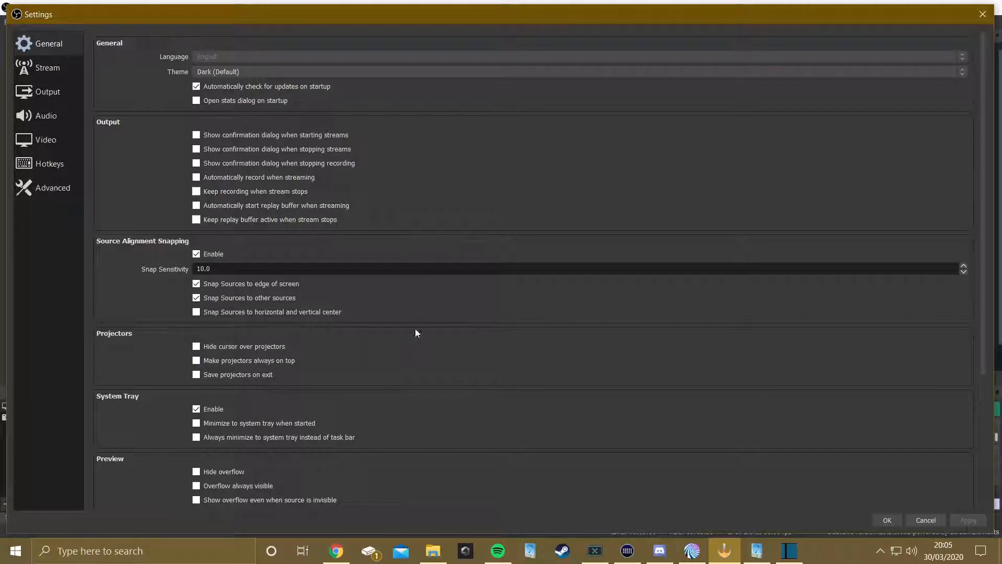
scroll(731, 368, "down", 3)
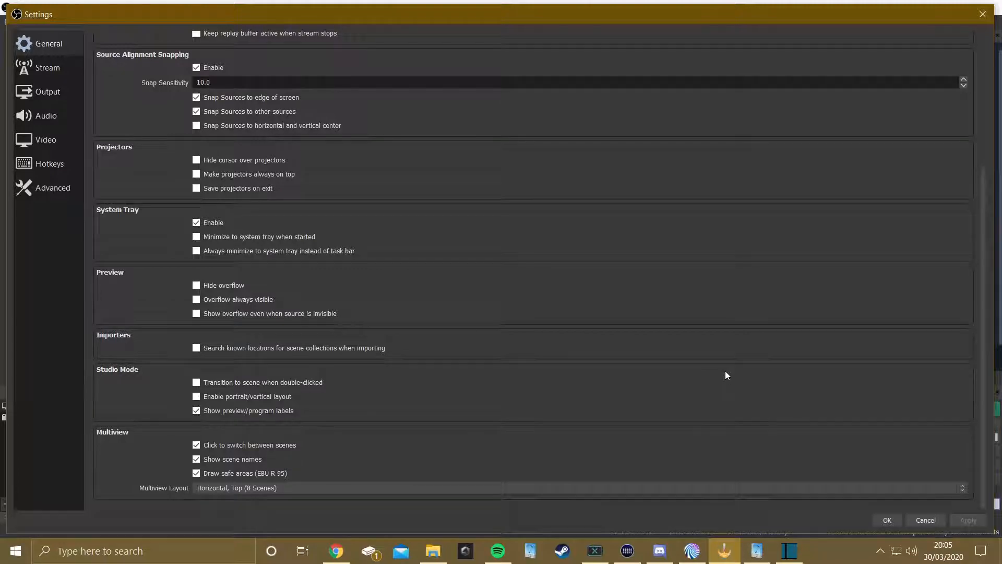
scroll(574, 339, "up", 1)
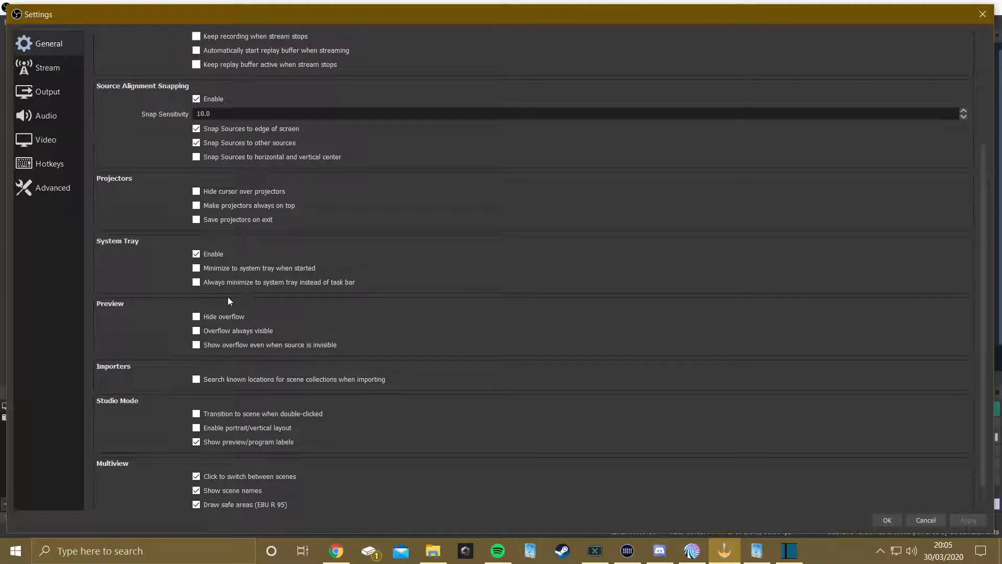
scroll(810, 315, "up", 3)
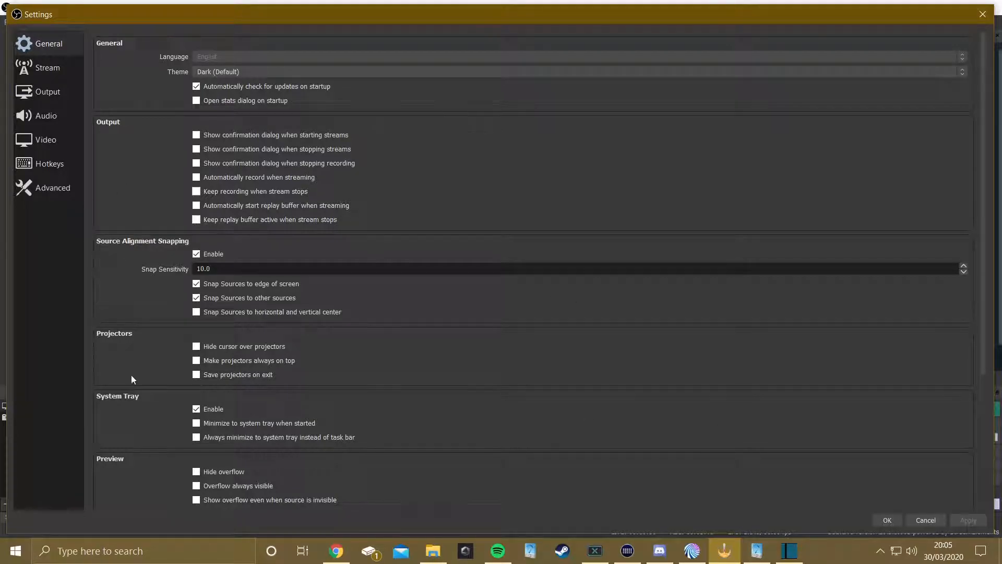
scroll(583, 344, "down", 3)
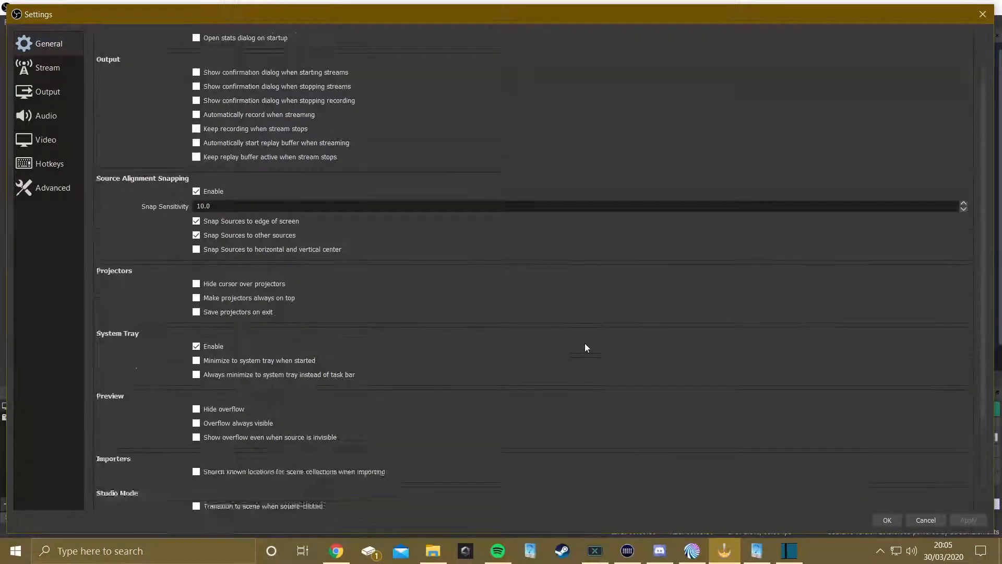
scroll(595, 347, "down", 1)
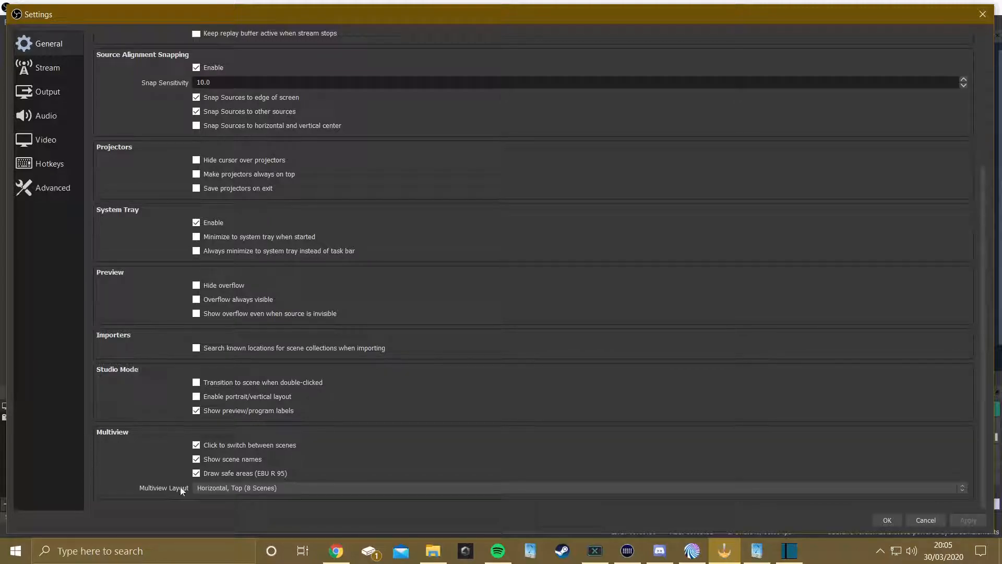
scroll(663, 350, "up", 4)
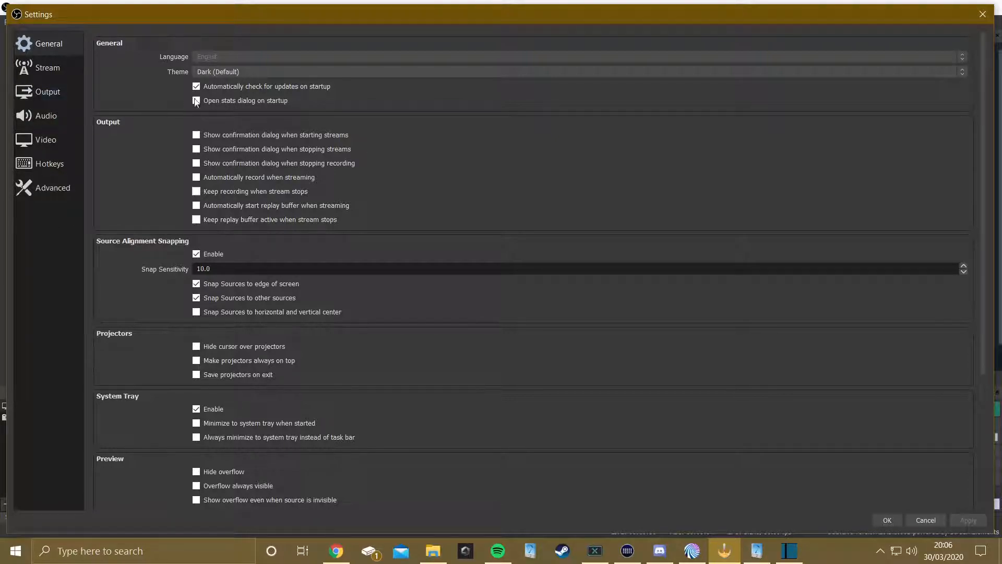
Step: Examine the stream settings, viewing the available streaming services and servers without changing either
left_click(54, 69)
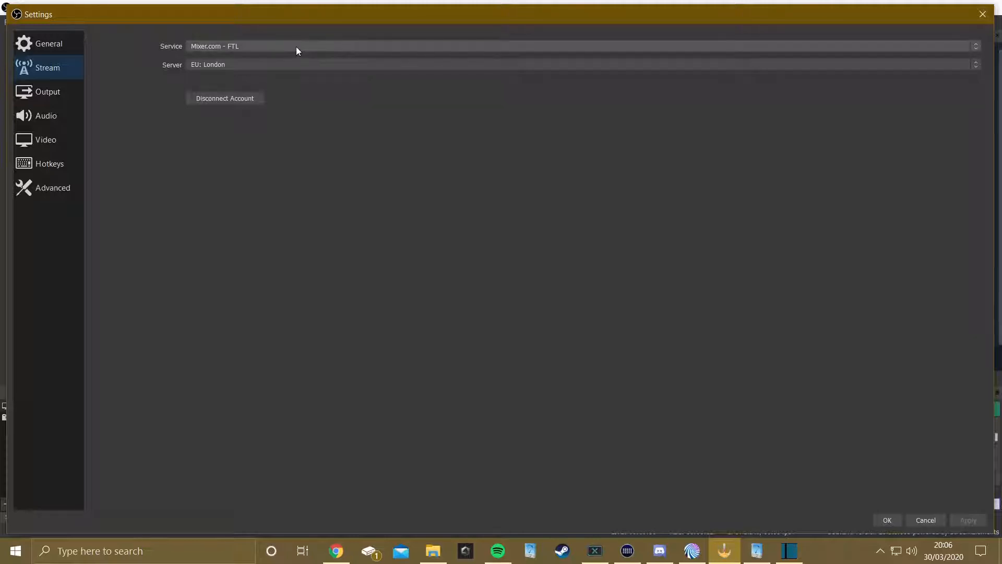
left_click(973, 47)
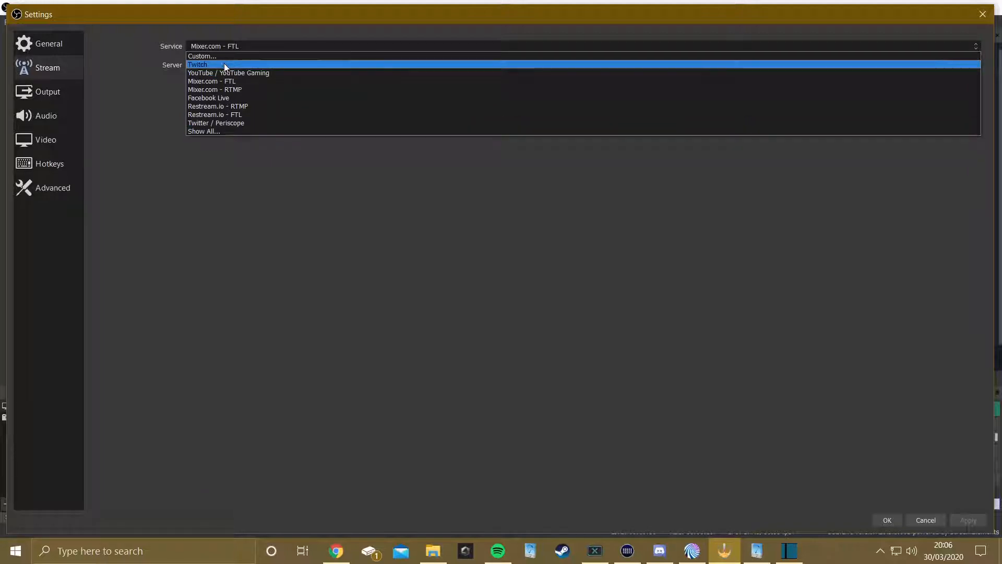
left_click(312, 293)
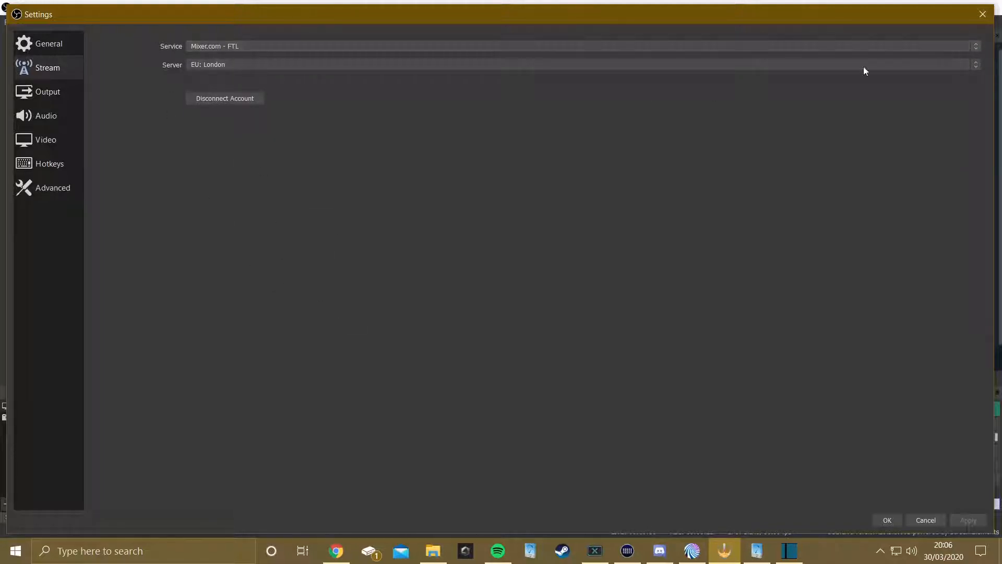
left_click(980, 67)
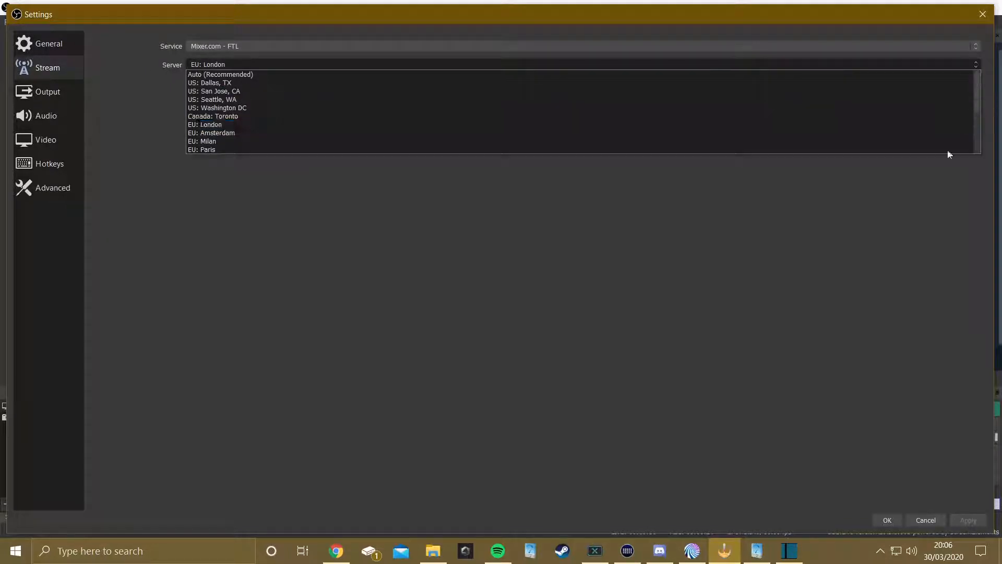
left_click(444, 248)
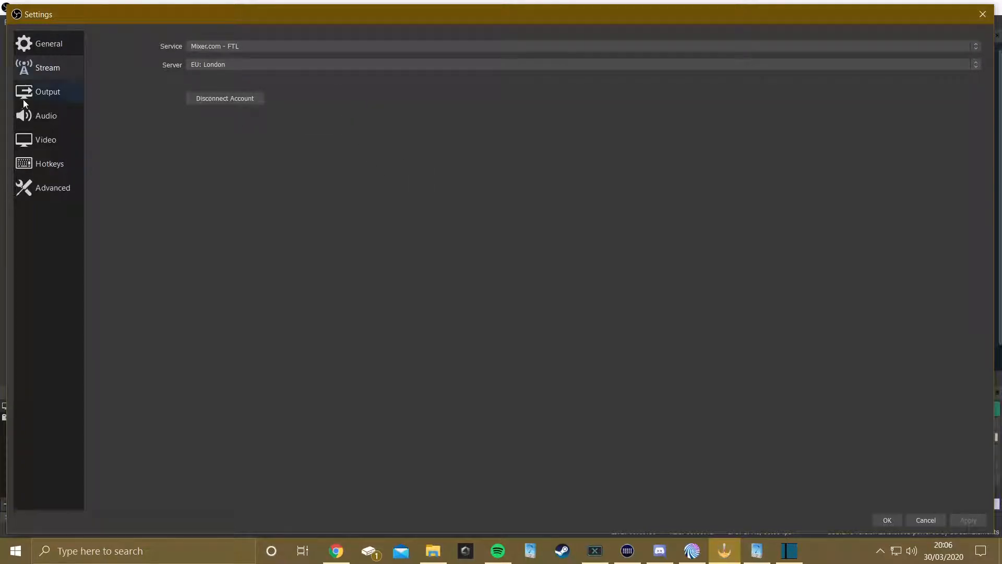
Step: Open the output settings for streaming and view the rate control options without changing the selection
left_click(55, 98)
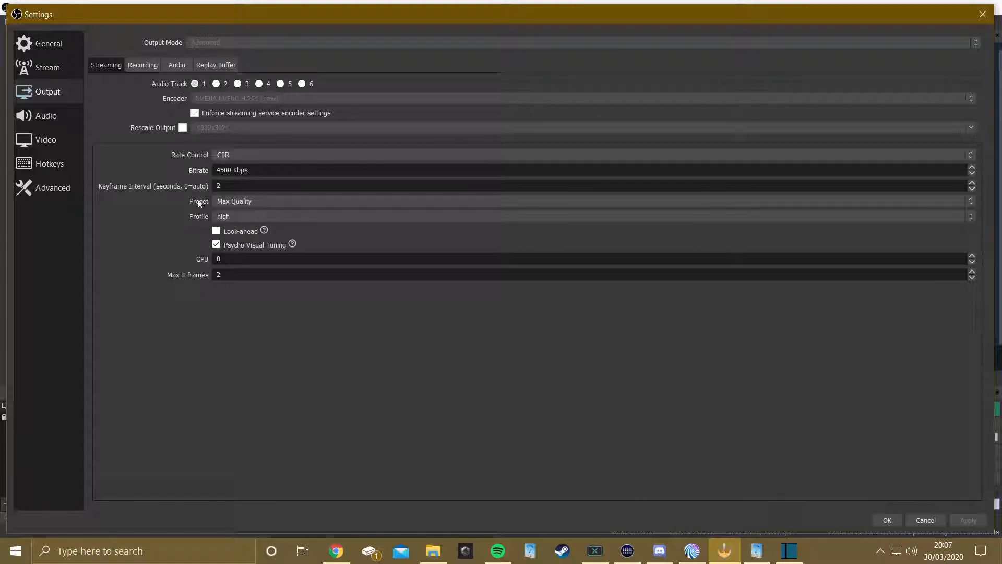
left_click(972, 155)
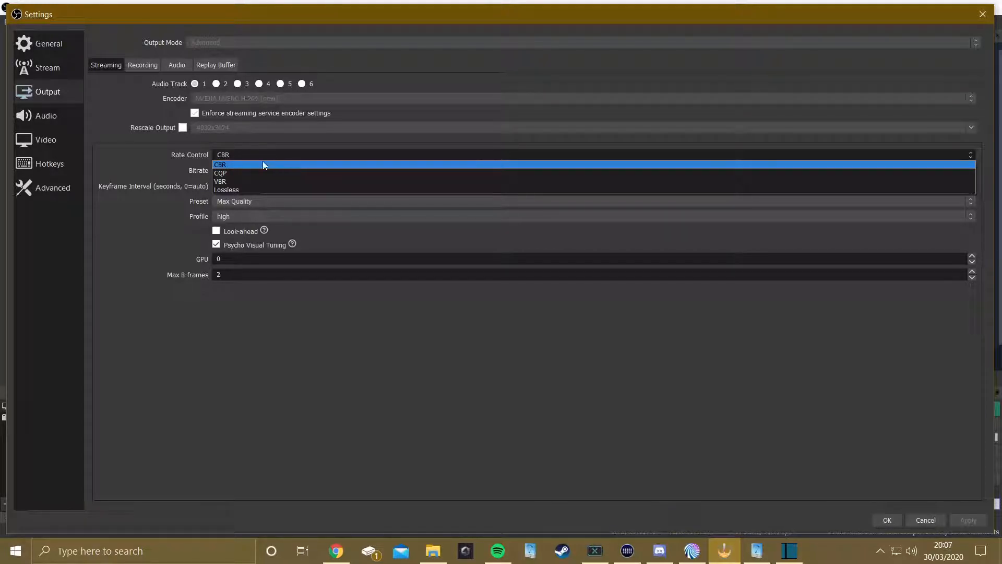
left_click(153, 163)
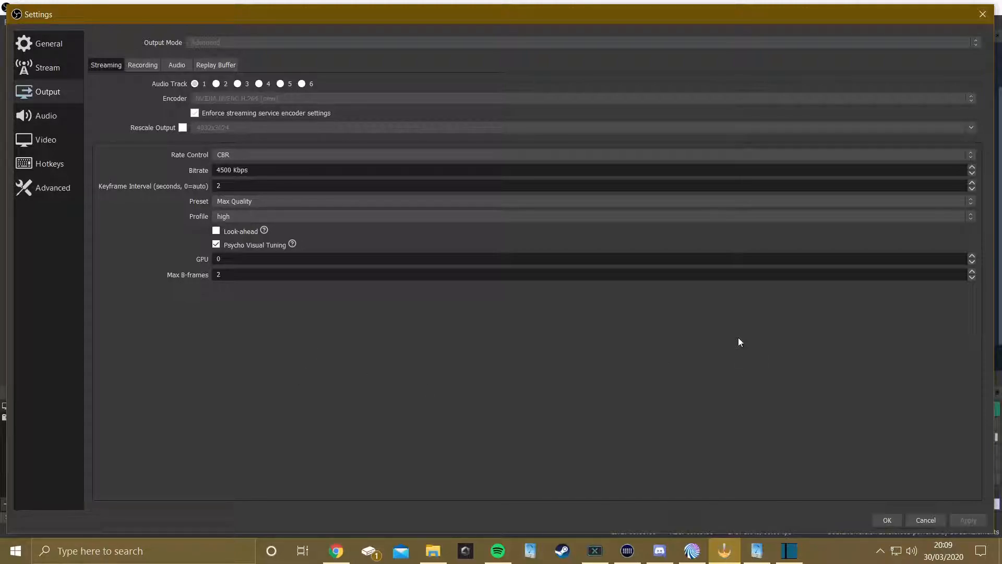
Step: Examine the streaming encoder's preset options, from Max Quality to Low-Latency Performance, keeping the current preset
left_click(972, 201)
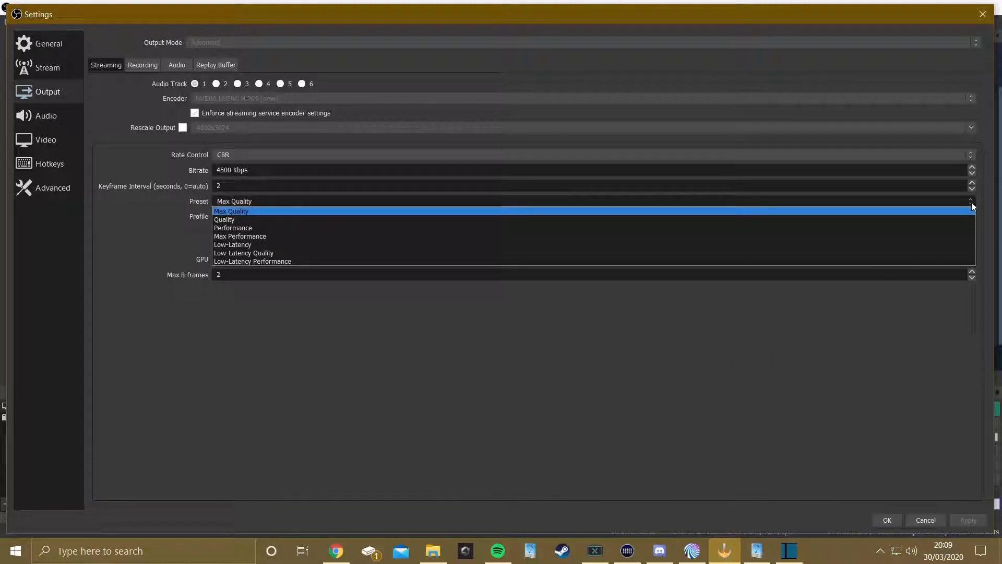
left_click(972, 202)
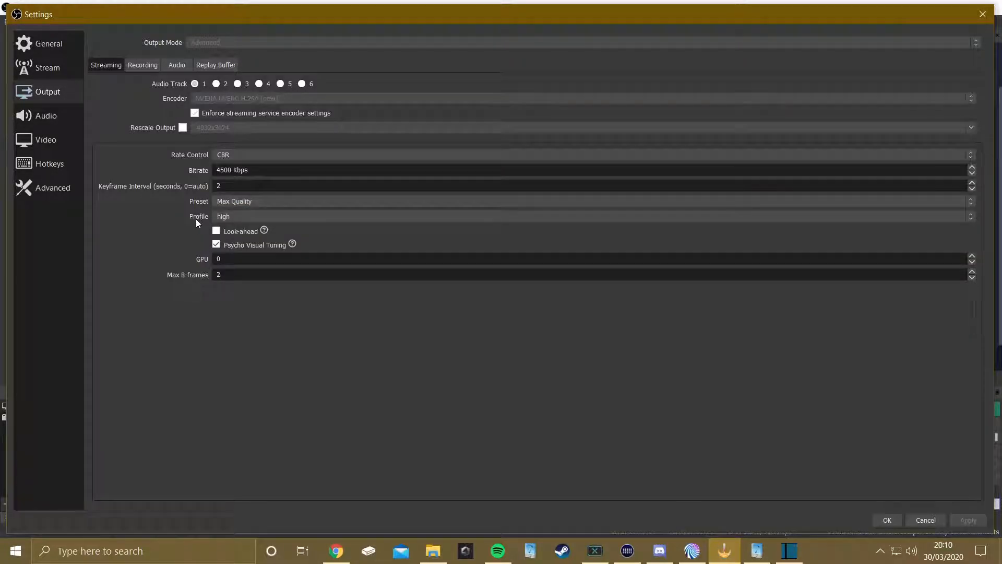
left_click(972, 202)
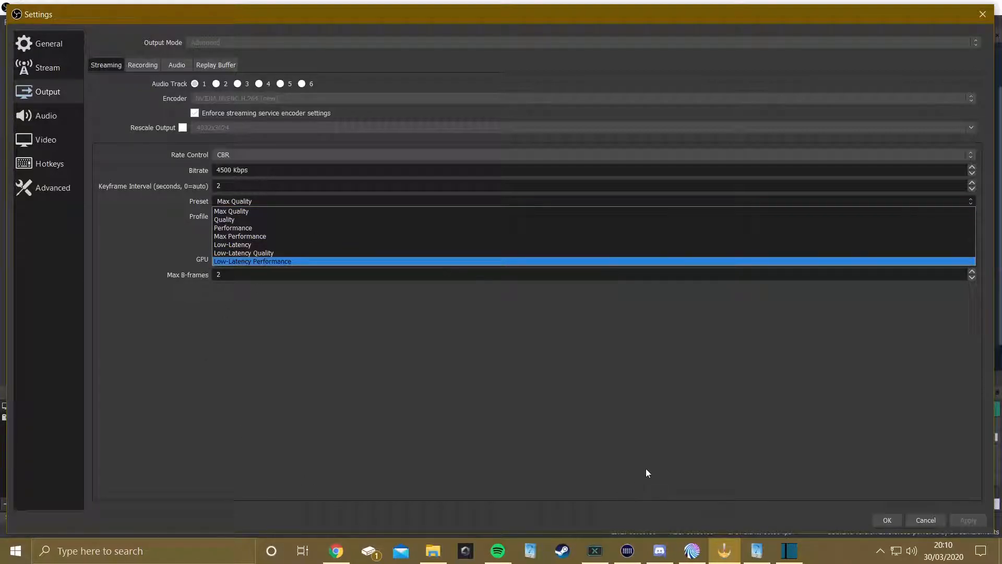
left_click(451, 434)
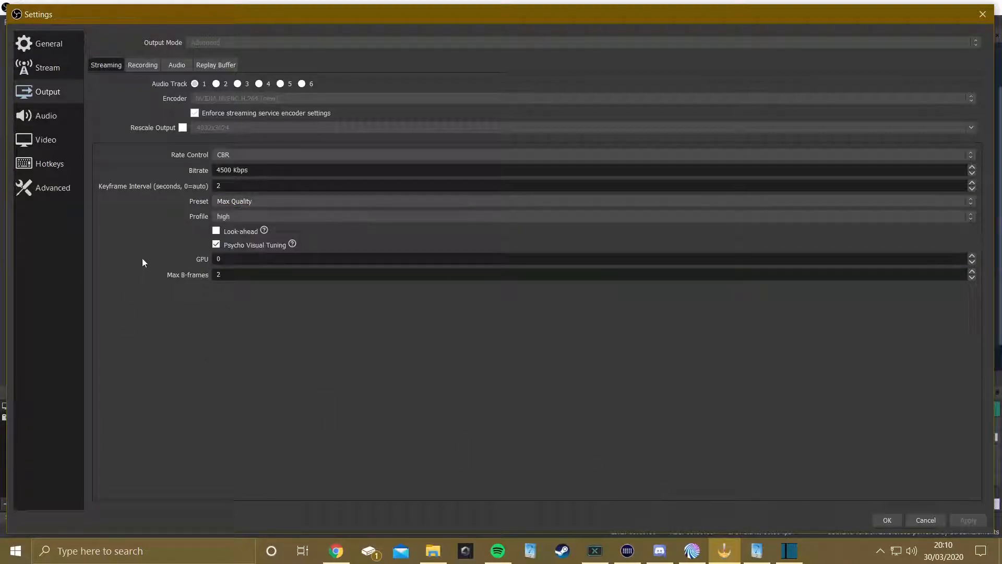
left_click(971, 200)
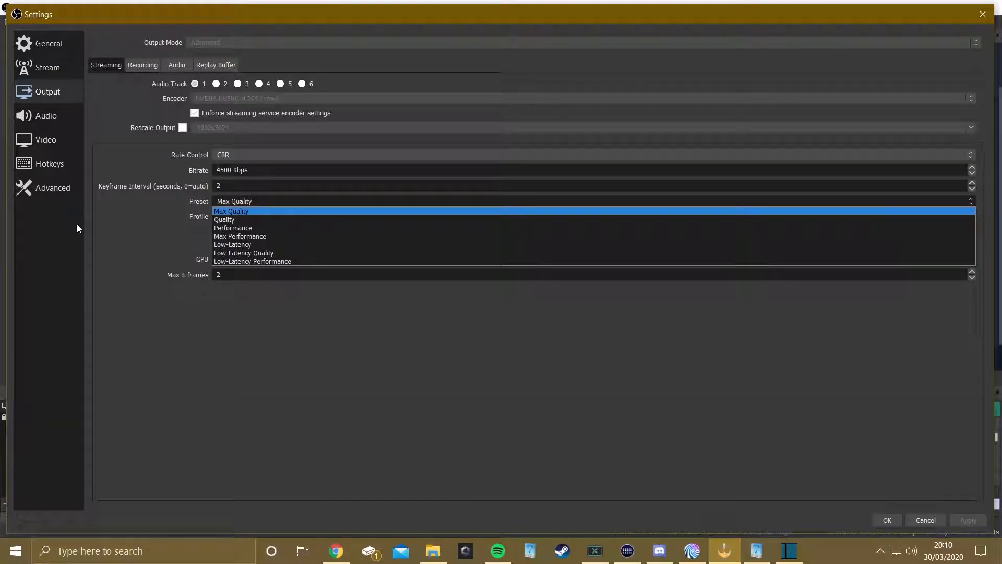
left_click(180, 249)
left_click(970, 201)
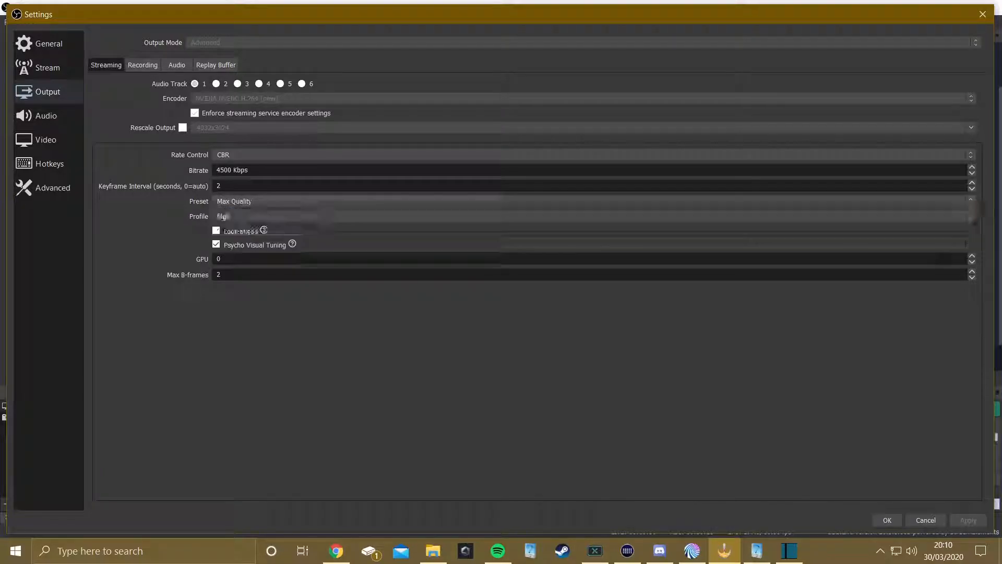
left_click(207, 308)
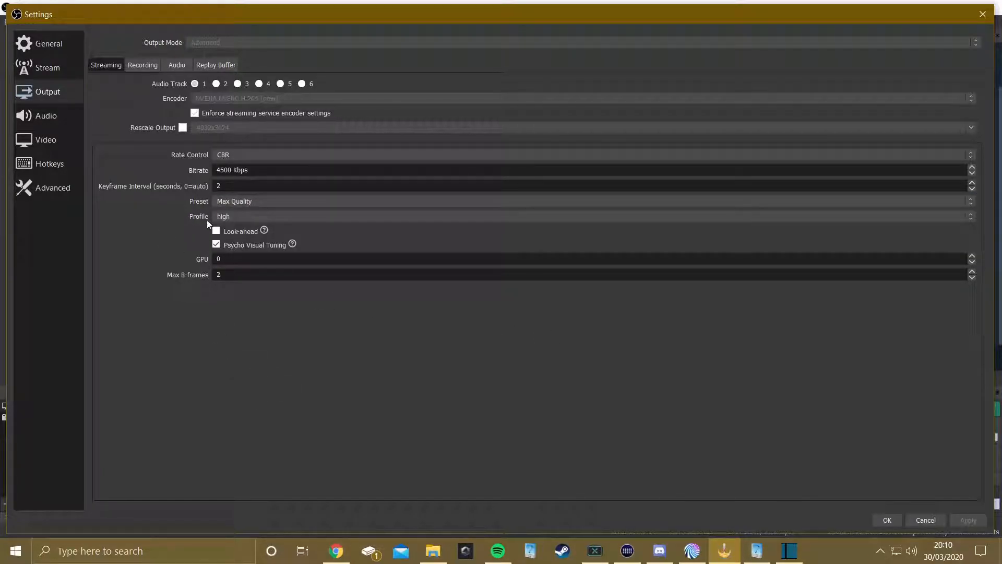
Step: View the streaming encoder's profile and preset options, keeping the profile at high and the preset at Max Quality
left_click(913, 216)
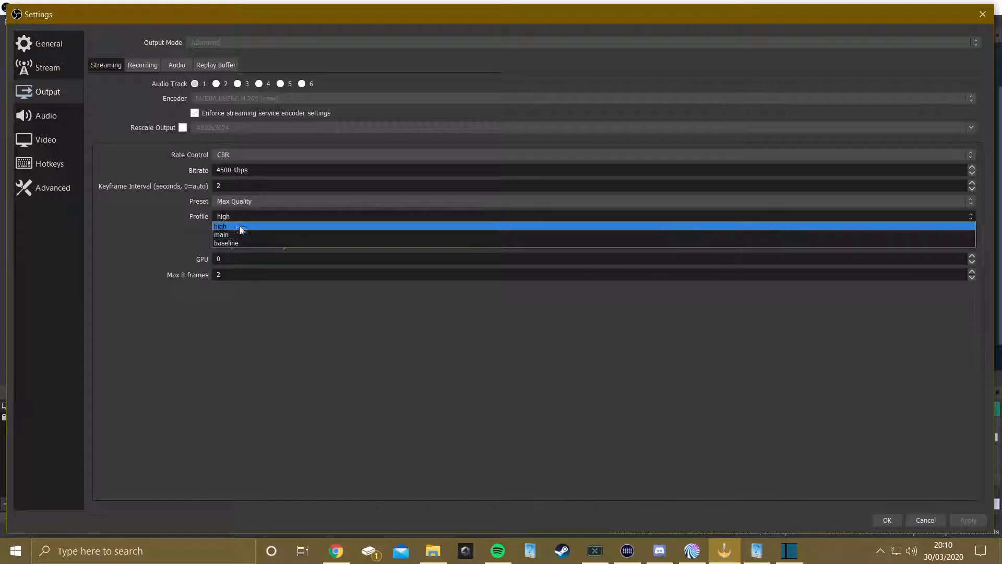
left_click(116, 223)
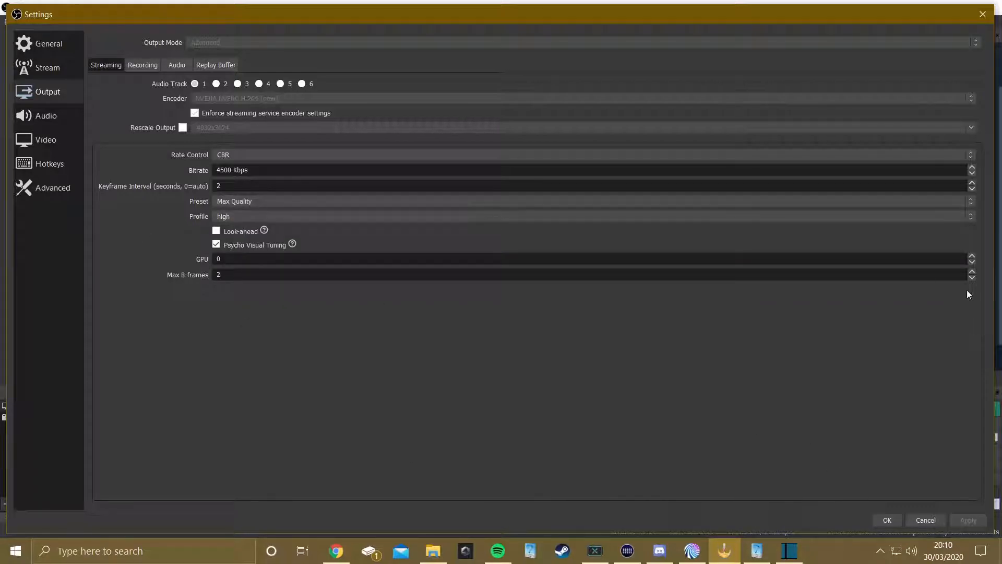
left_click(970, 201)
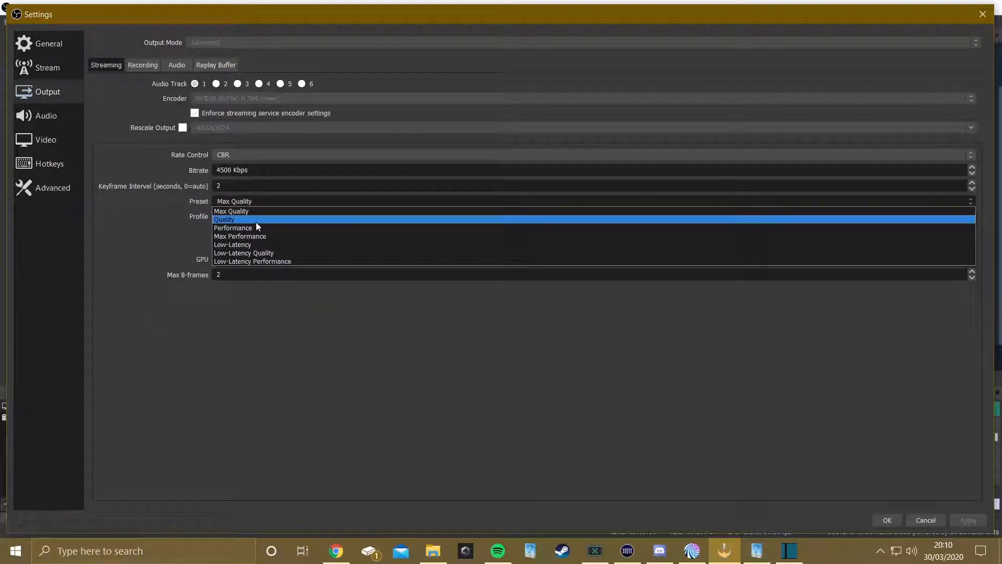
left_click(248, 211)
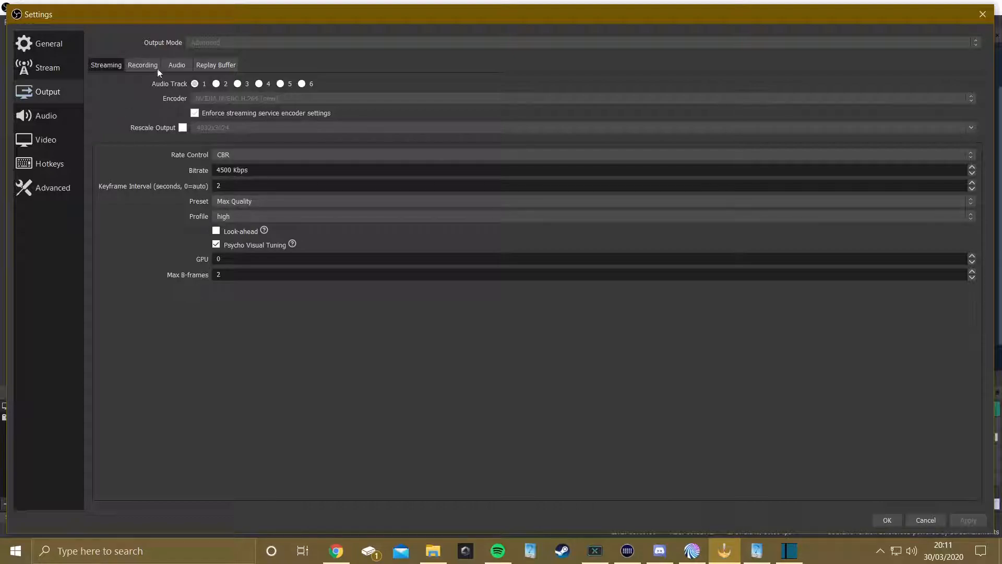
Step: Examine the recording output settings, viewing the rate control and preset options without changing either
left_click(142, 66)
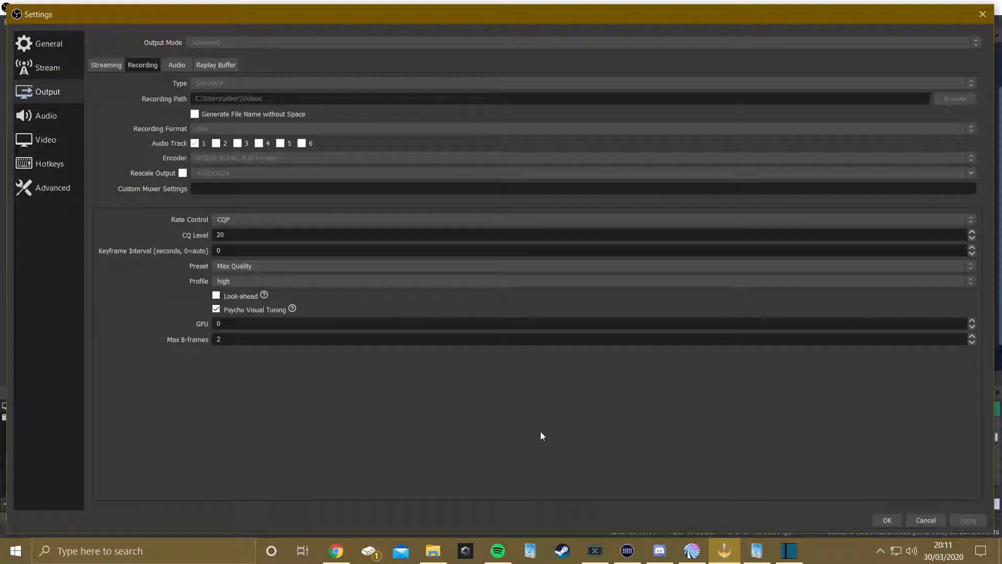
left_click(244, 218)
left_click(269, 201)
left_click(237, 267)
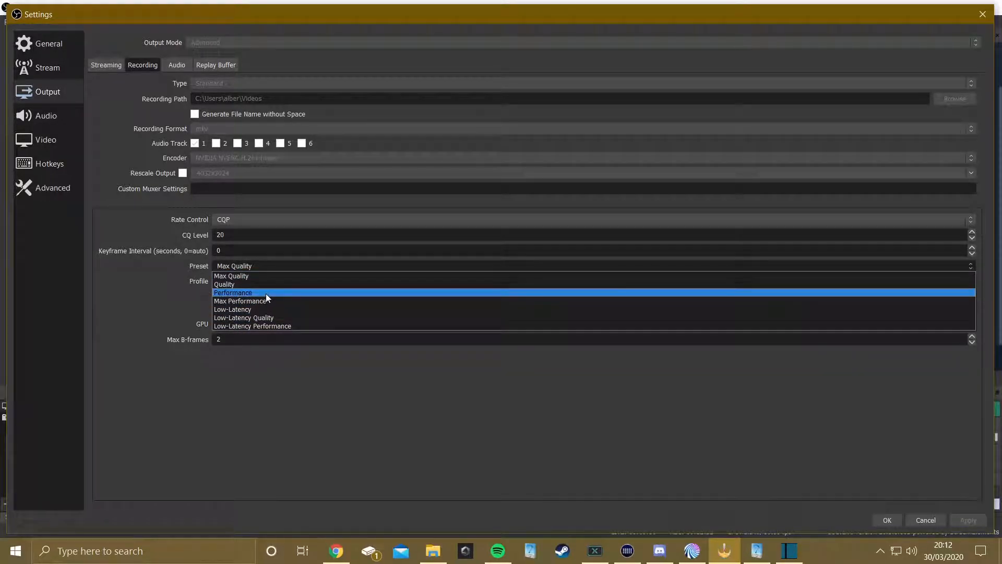
left_click(182, 314)
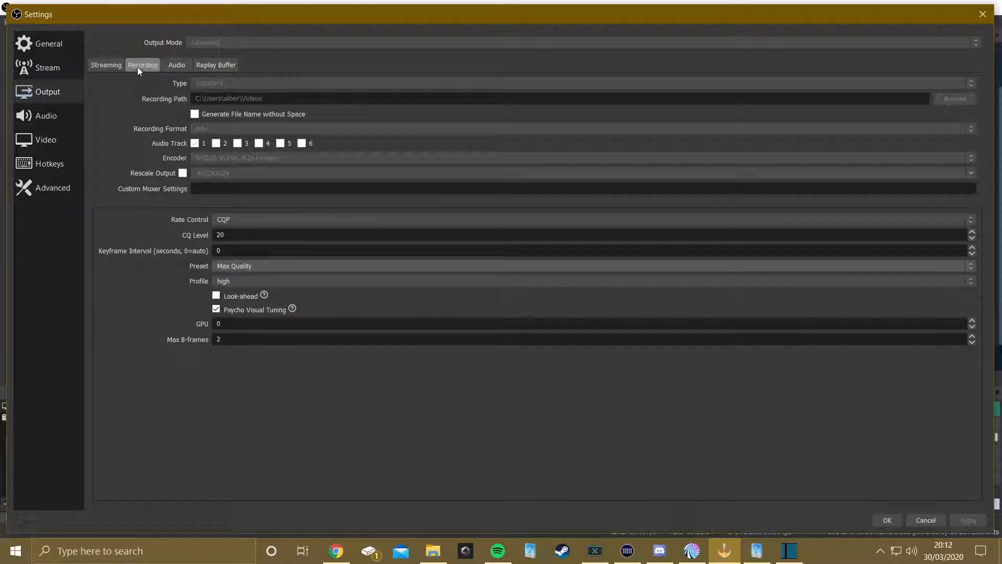
Step: Examine the output settings for audio tracks and the replay buffer, comparing them with the streaming output settings
left_click(176, 66)
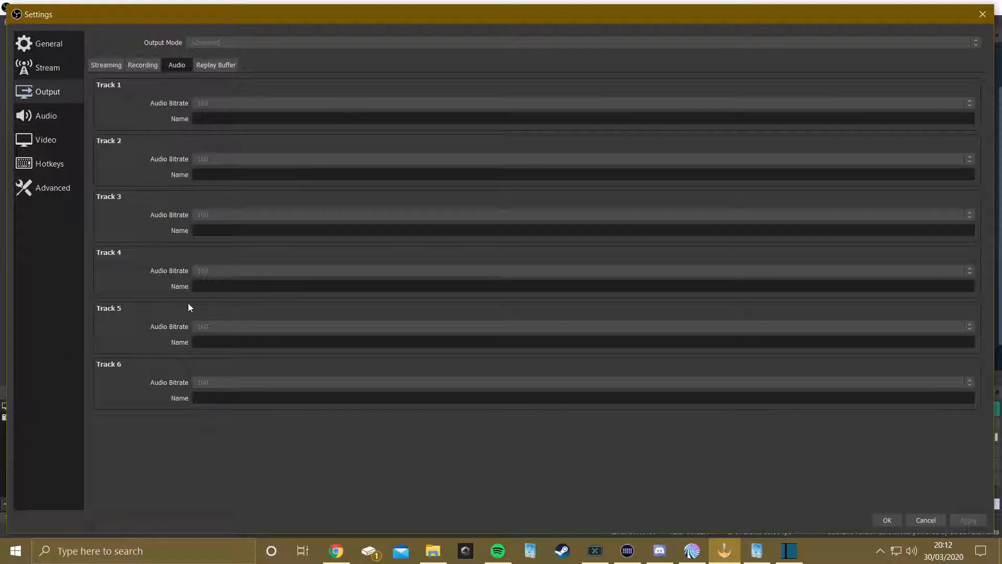
left_click(222, 66)
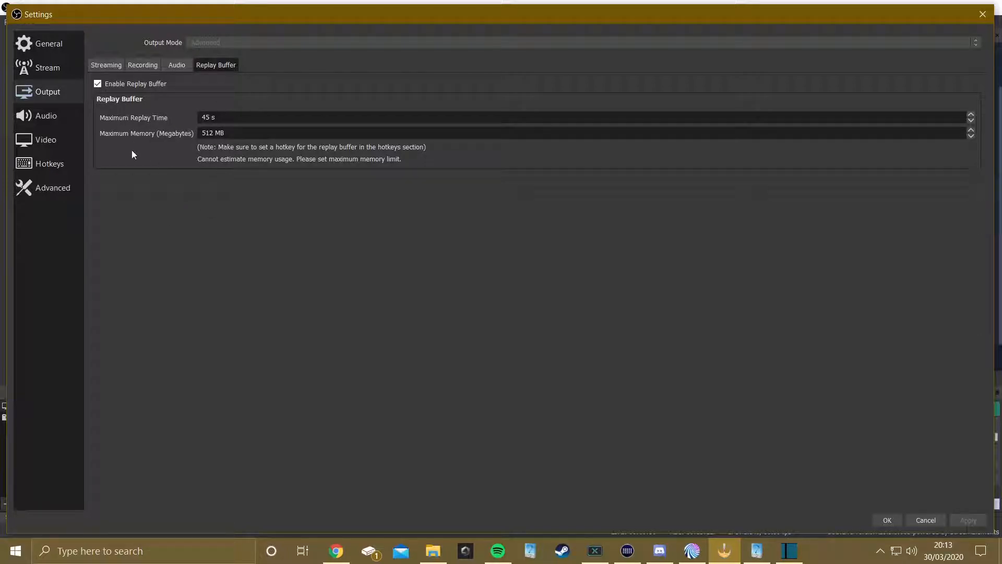
left_click(112, 69)
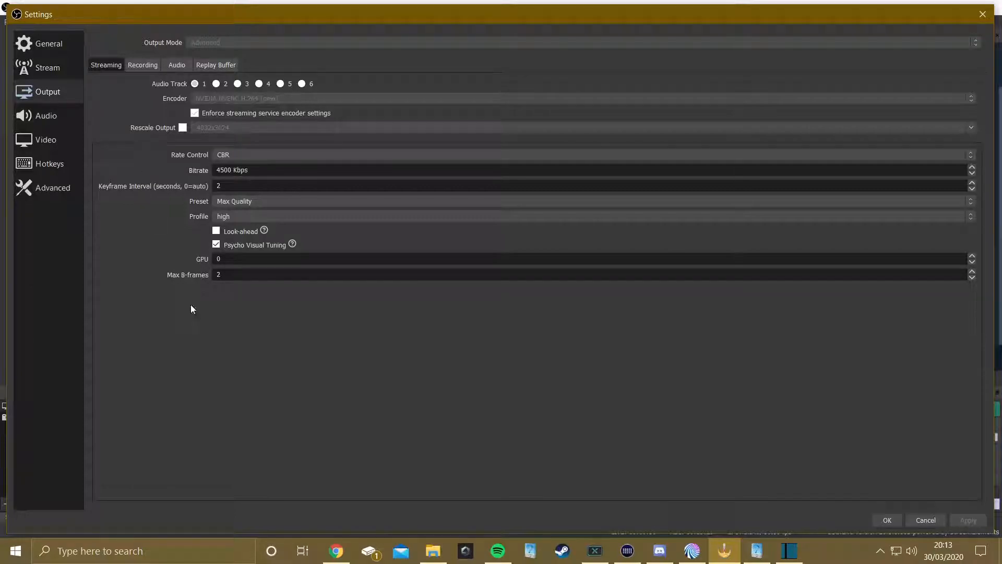
left_click(228, 65)
left_click(127, 69)
left_click(120, 70)
Step: Open the audio settings and view the available desktop audio and mic/auxiliary devices without changing them
left_click(62, 119)
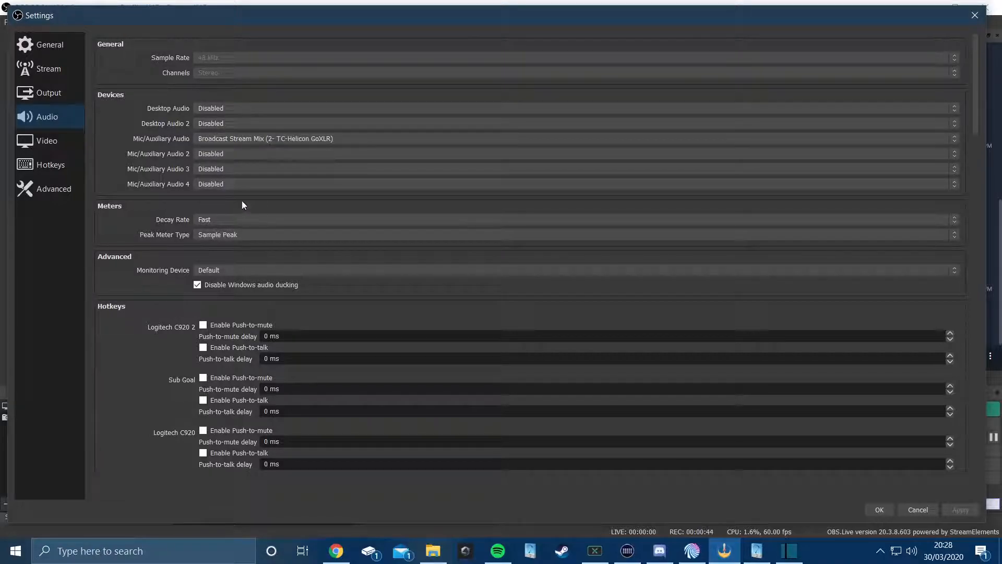
left_click(242, 109)
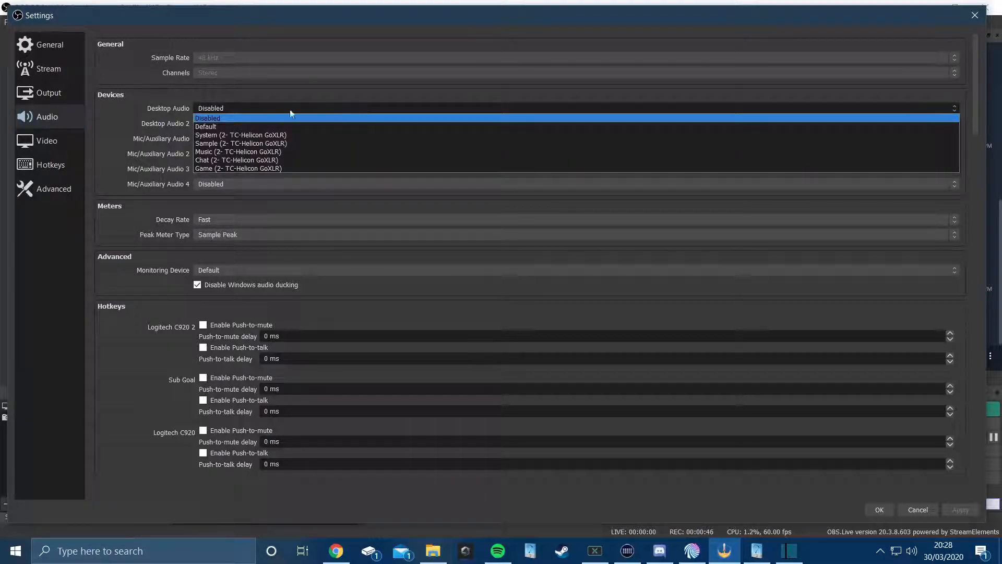
left_click(125, 93)
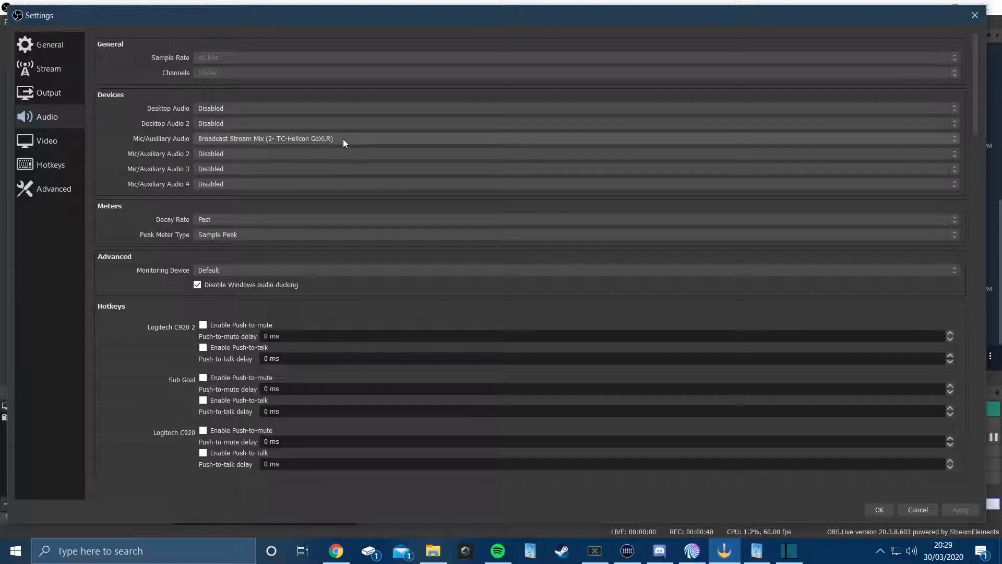
left_click(235, 139)
Step: Glance at the hotkey and video settings and return to the audio settings
left_click(34, 162)
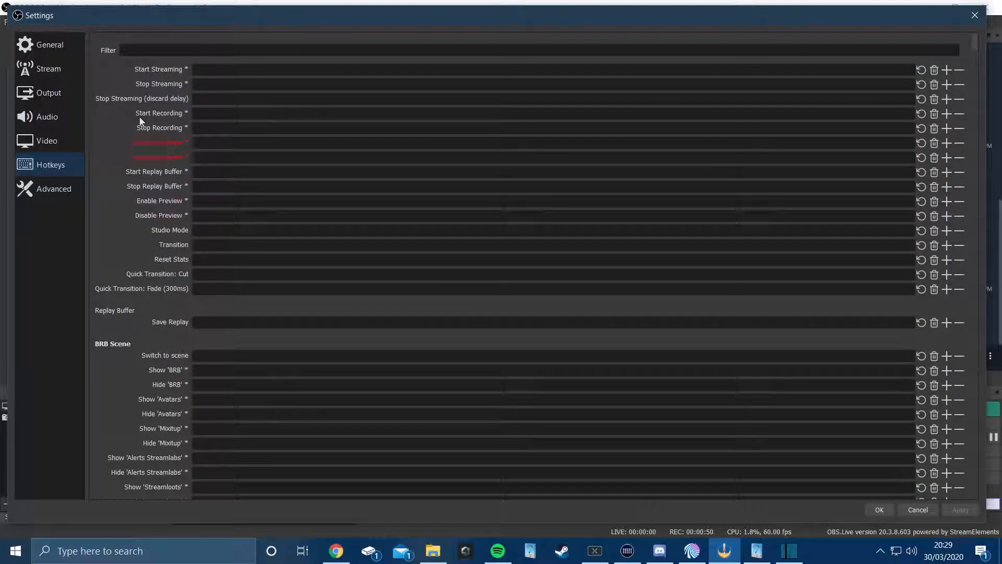
left_click(33, 150)
left_click(60, 113)
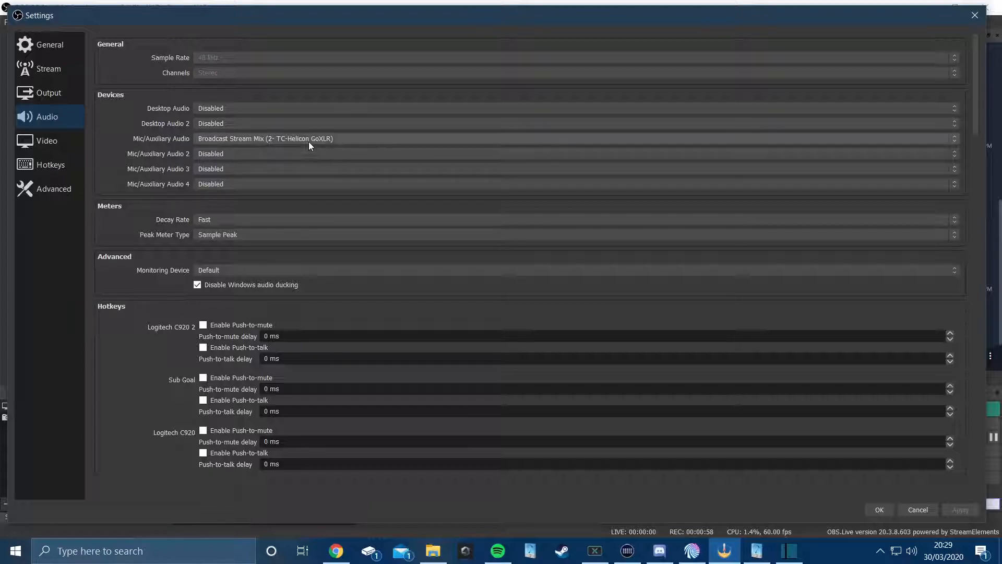
Step: Compare the device choices for Mic/Auxiliary Audio and Desktop Audio, keeping both selections as they are
left_click(957, 139)
left_click(957, 139)
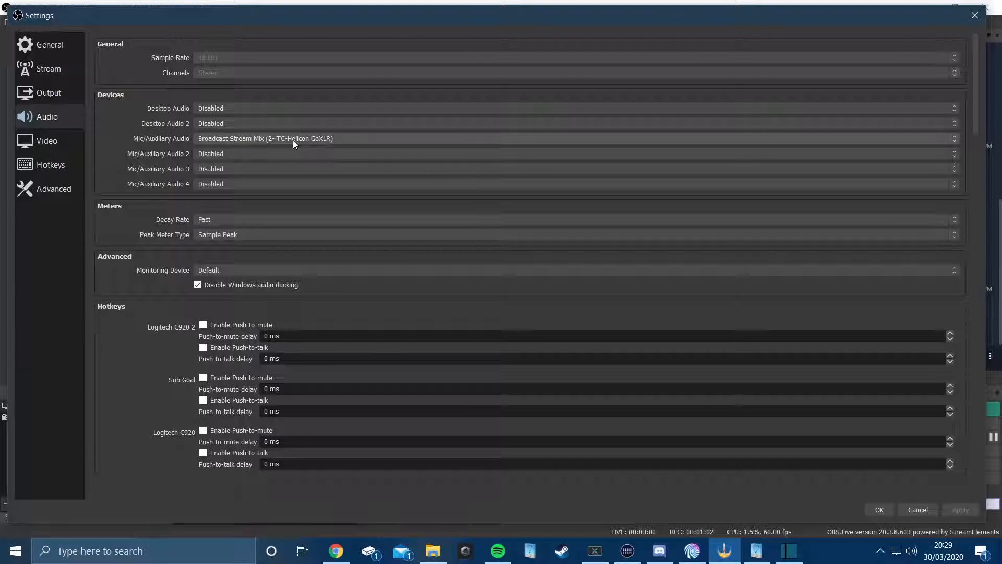
left_click(957, 138)
left_click(957, 138)
left_click(956, 108)
left_click(956, 107)
left_click(957, 140)
left_click(956, 139)
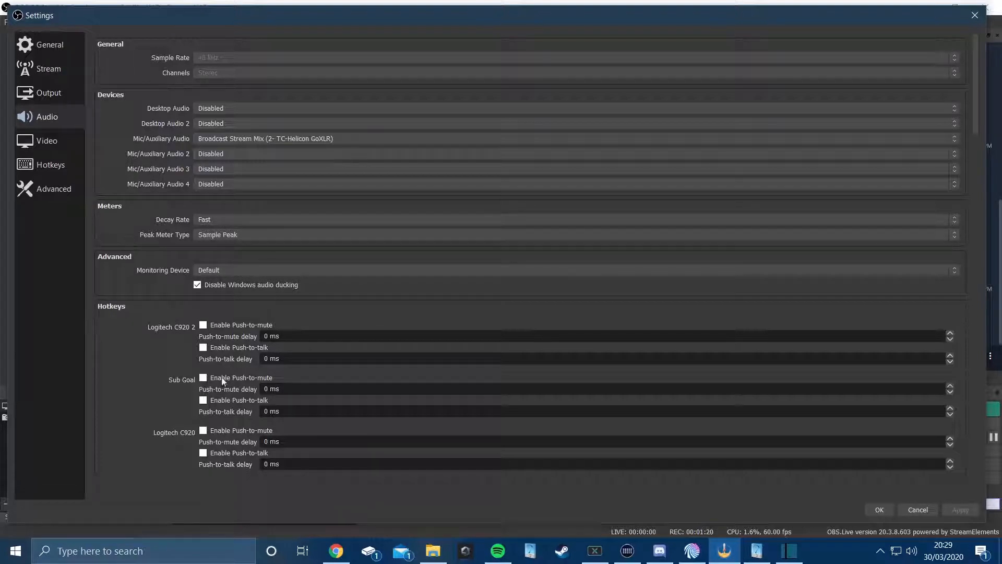
Step: Look through the push-to-mute and push-to-talk options for each source in the audio settings
scroll(122, 350, "down", 4)
scroll(122, 355, "down", 4)
scroll(122, 355, "up", 8)
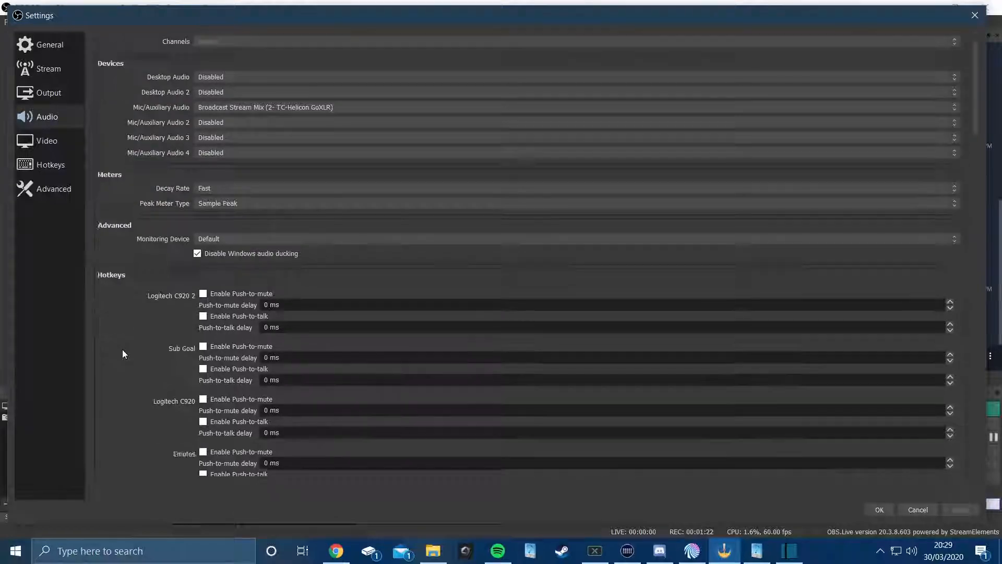
scroll(122, 355, "down", 6)
scroll(122, 360, "up", 8)
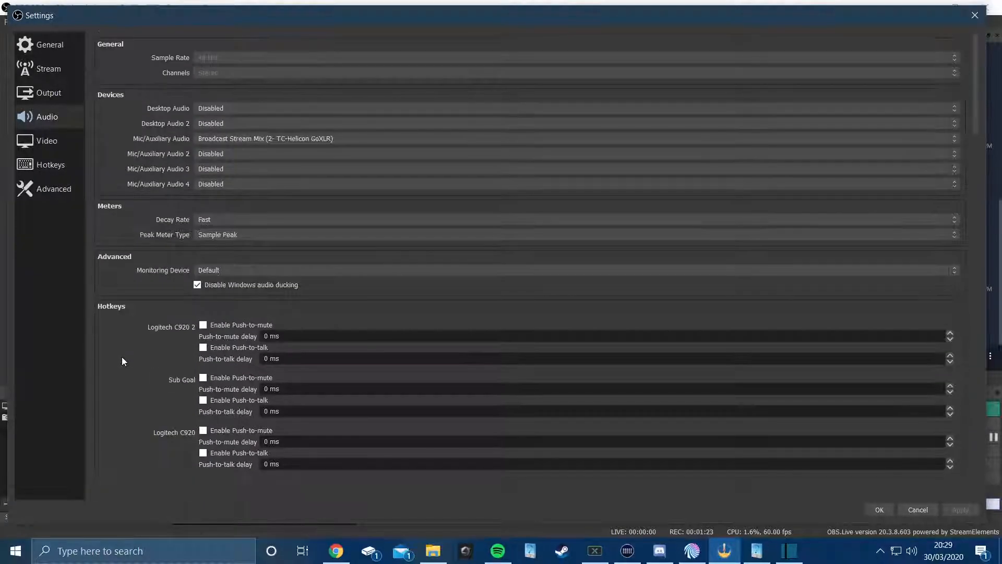
Step: Examine the video resolution and frame rate settings and the list of assignable hotkeys
left_click(62, 143)
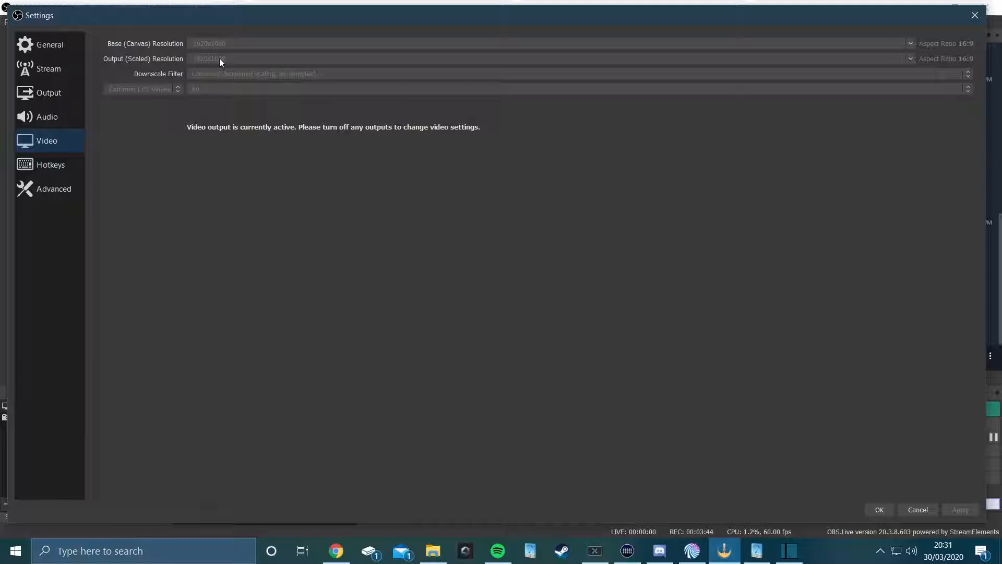
left_click(46, 164)
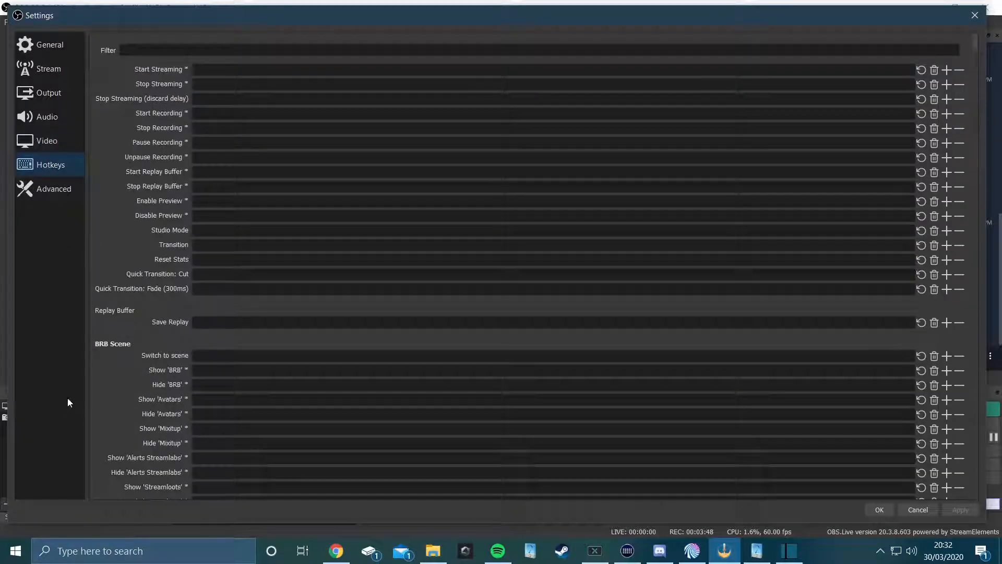
Step: Examine the advanced settings from process priority down to hotkey focus behavior, keep the process priority at High, and close the settings
left_click(50, 189)
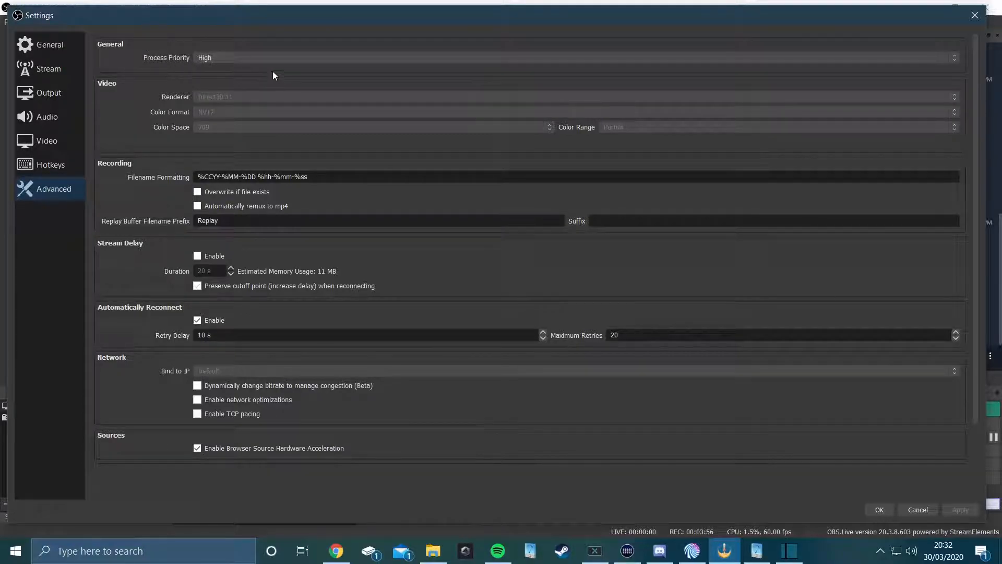
left_click(265, 57)
left_click(217, 58)
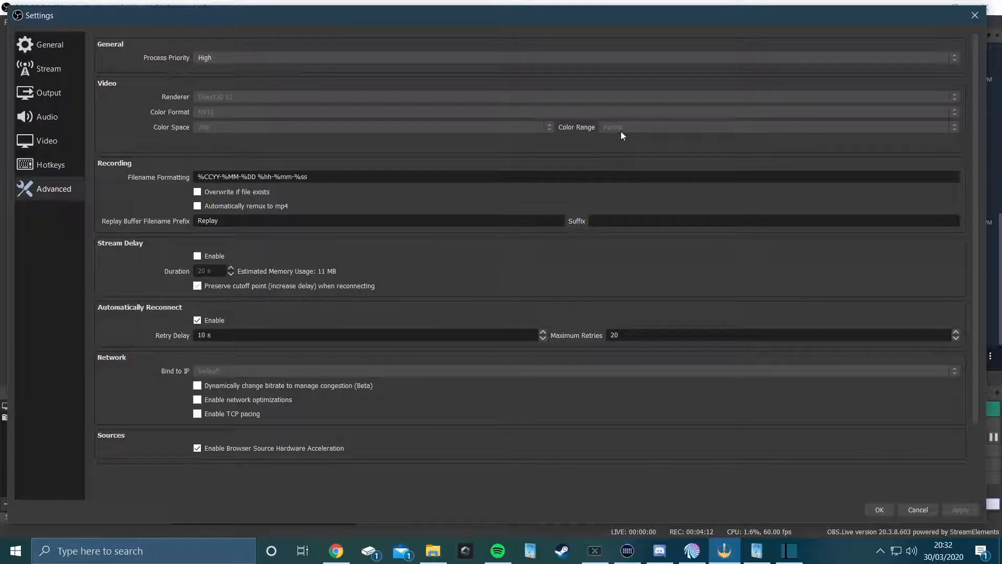
scroll(110, 165, "down", 2)
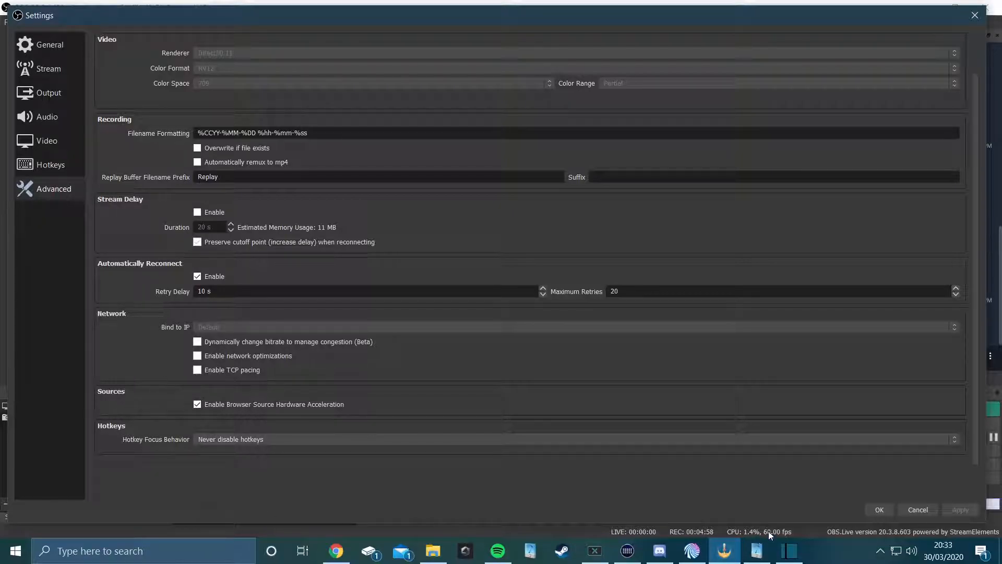
left_click(879, 510)
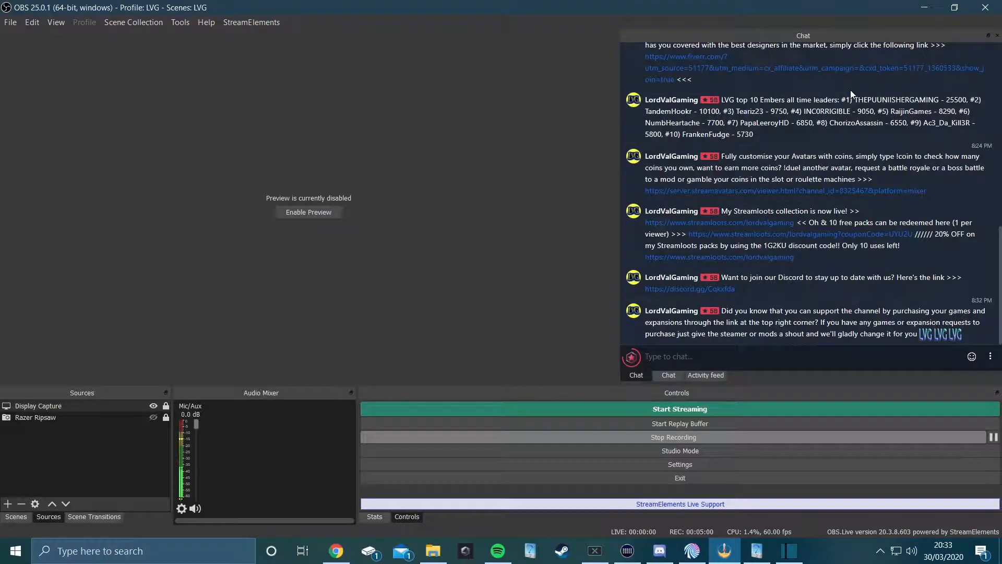